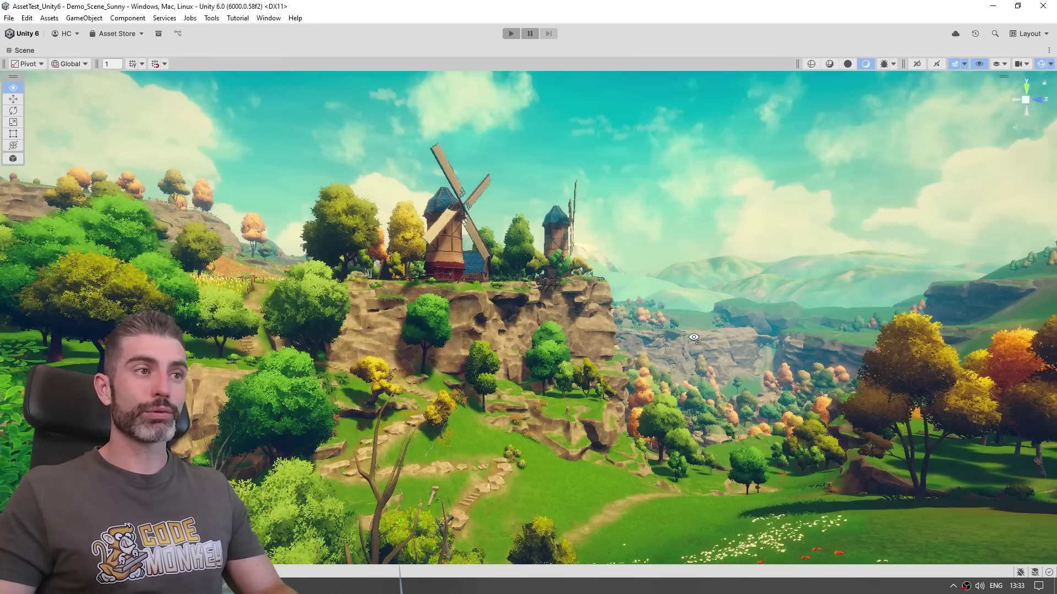
- Fly over the valley into Grid_Scene and frame the wooden bed
{"action": "right_click_drag", "start_coordinate": [687, 336], "coordinate": [543, 329]}
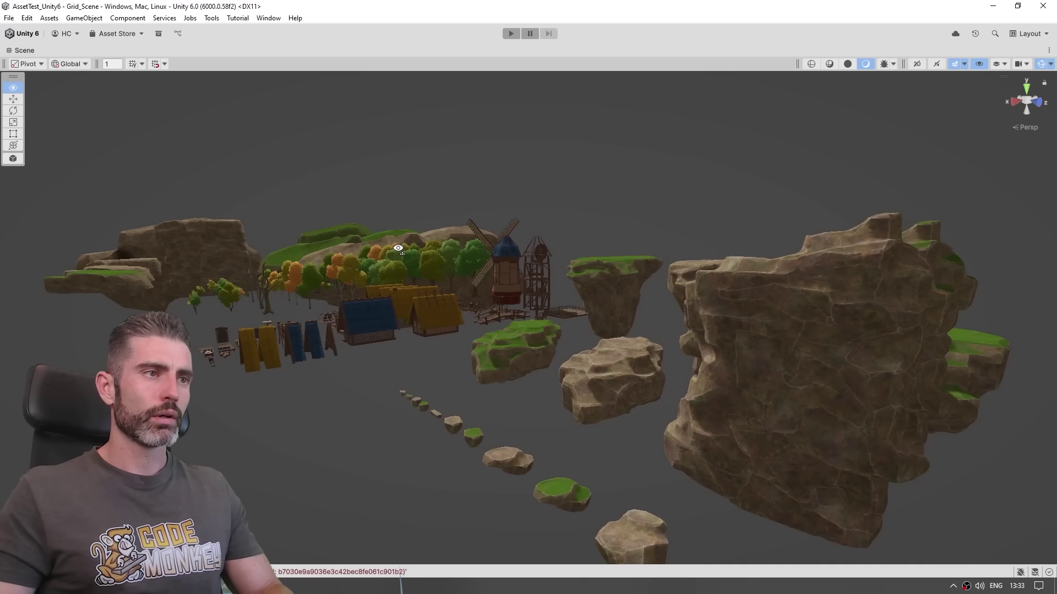
{"action": "right_click_drag", "start_coordinate": [467, 242], "coordinate": [503, 309]}
{"action": "left_click", "coordinate": [503, 309]}
{"action": "key", "text": "f"}
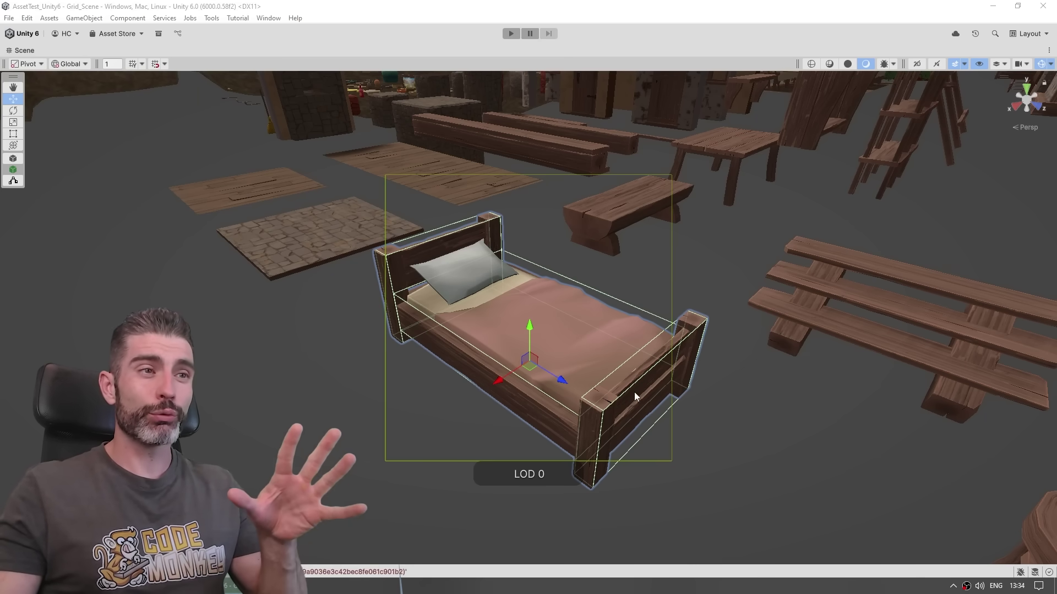
- Orbit around the bed and select just its mesh rather than the whole LOD group
{"action": "left_click", "coordinate": [607, 404]}
{"action": "right_click_drag", "start_coordinate": [607, 405], "coordinate": [795, 336]}
{"action": "left_click_drag", "start_coordinate": [795, 336], "coordinate": [586, 404], "text": "alt"}
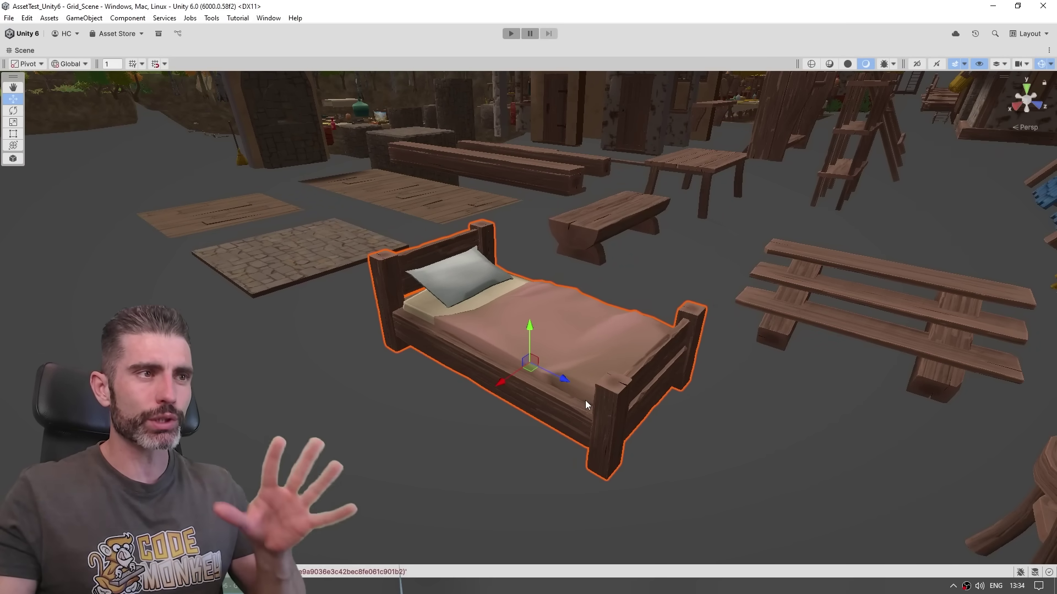
{"action": "left_click_drag", "start_coordinate": [586, 405], "coordinate": [605, 385], "text": "alt"}
{"action": "left_click", "coordinate": [595, 374]}
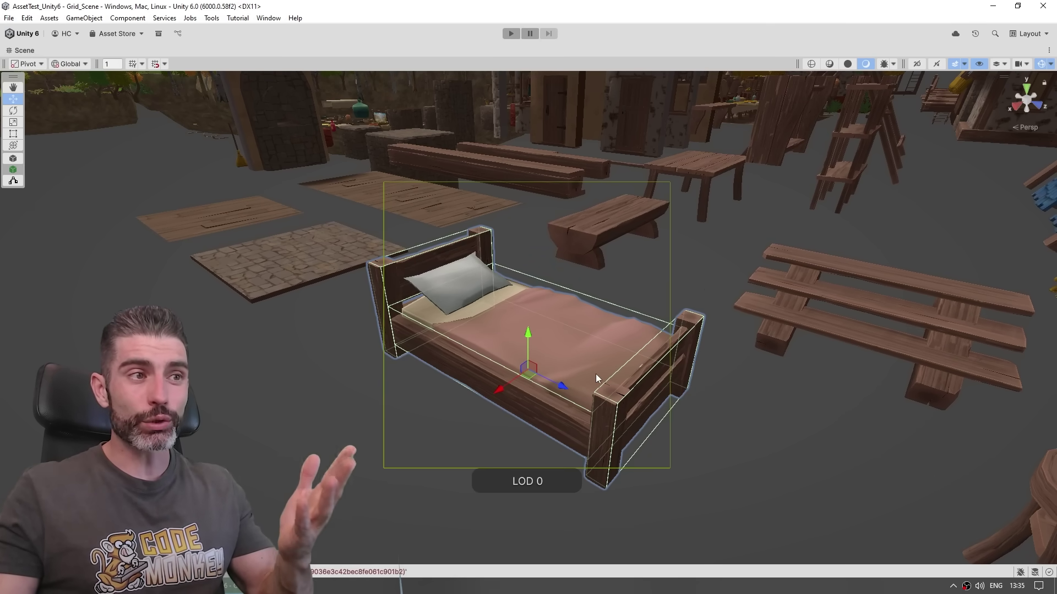
{"action": "left_click", "coordinate": [505, 324]}
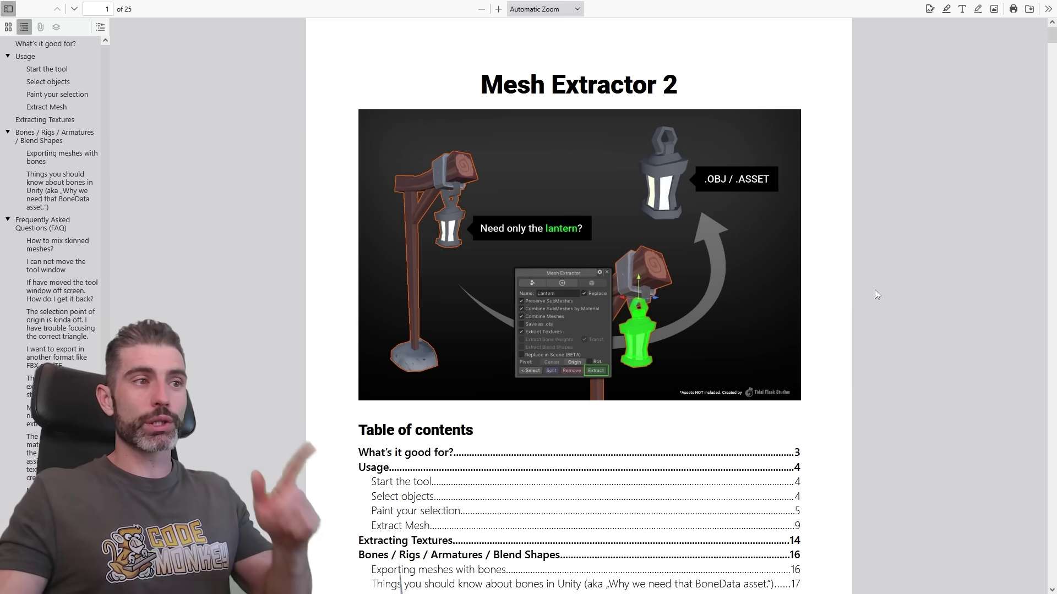
- Scroll the manual from the contents through Usage to page 8's Clear and Invert options
{"action": "scroll", "coordinate": [875, 293], "scroll_direction": "down", "scroll_amount": 2}
{"action": "scroll", "coordinate": [876, 298], "scroll_direction": "down", "scroll_amount": 15}
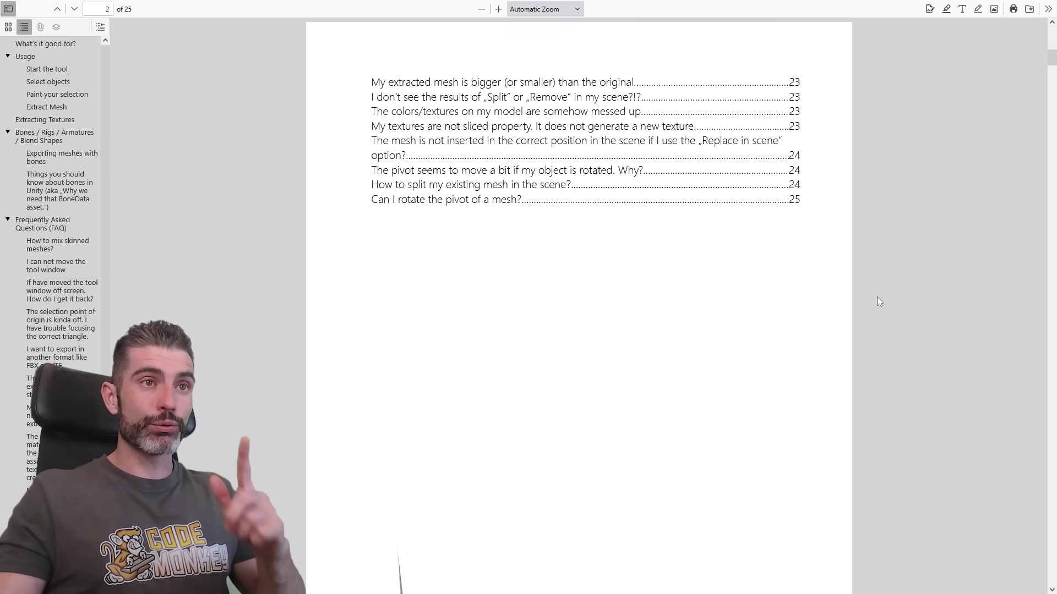
{"action": "scroll", "coordinate": [882, 289], "scroll_direction": "down", "scroll_amount": 14}
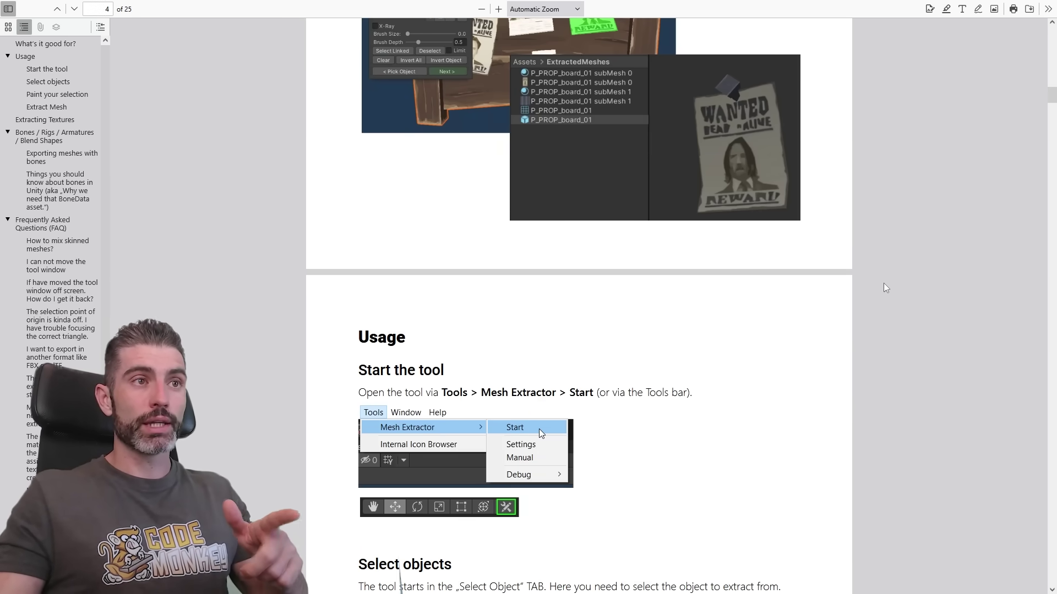
{"action": "scroll", "coordinate": [884, 284], "scroll_direction": "down", "scroll_amount": 20}
{"action": "scroll", "coordinate": [887, 285], "scroll_direction": "down", "scroll_amount": 20}
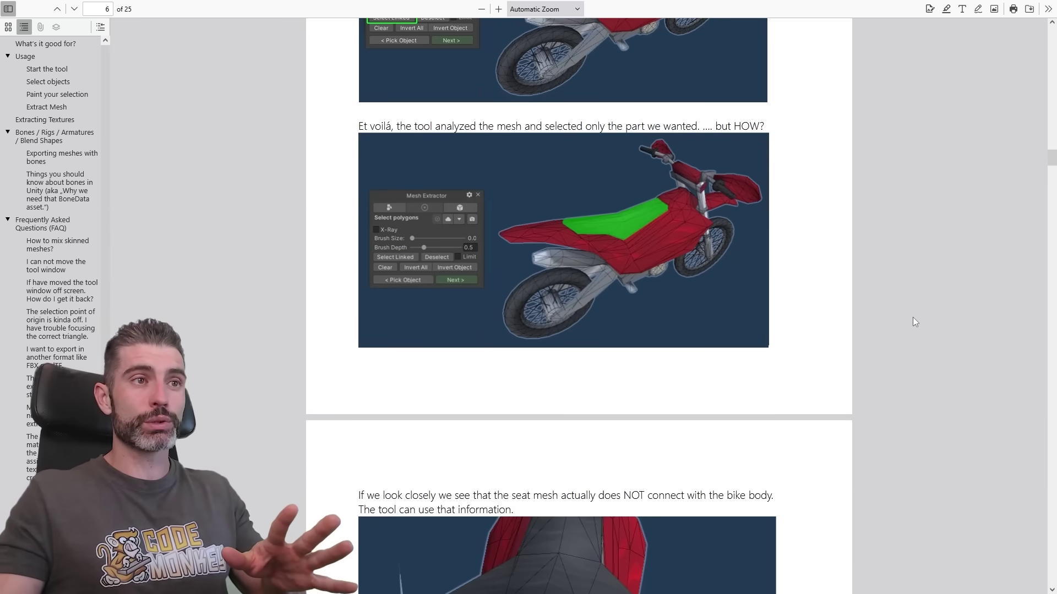
{"action": "scroll", "coordinate": [914, 316], "scroll_direction": "down", "scroll_amount": 18}
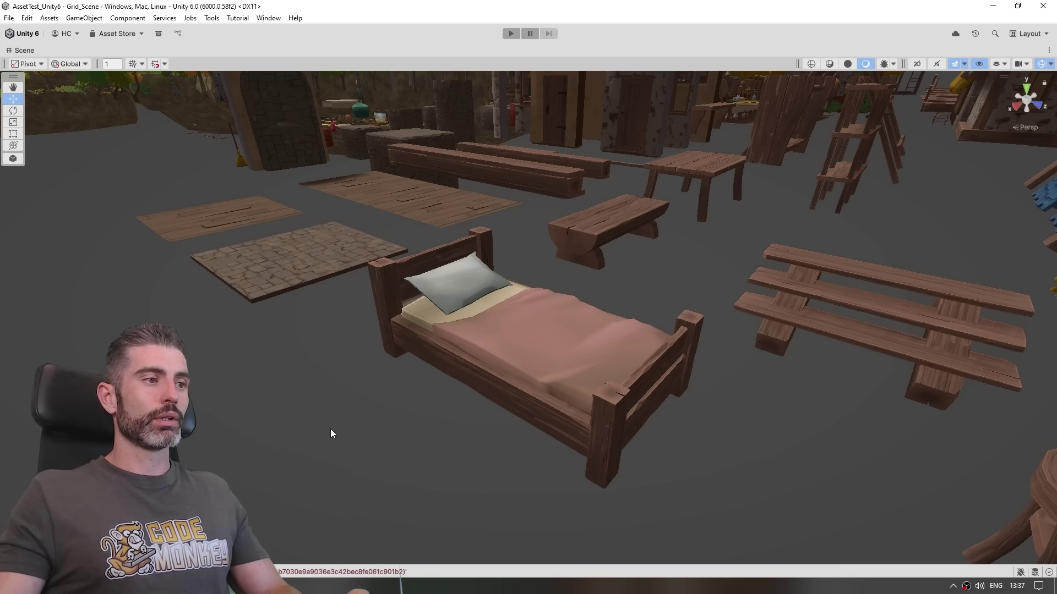
- Start Mesh Extractor from Tools, reposition its window and open its settings
{"action": "left_click", "coordinate": [513, 399]}
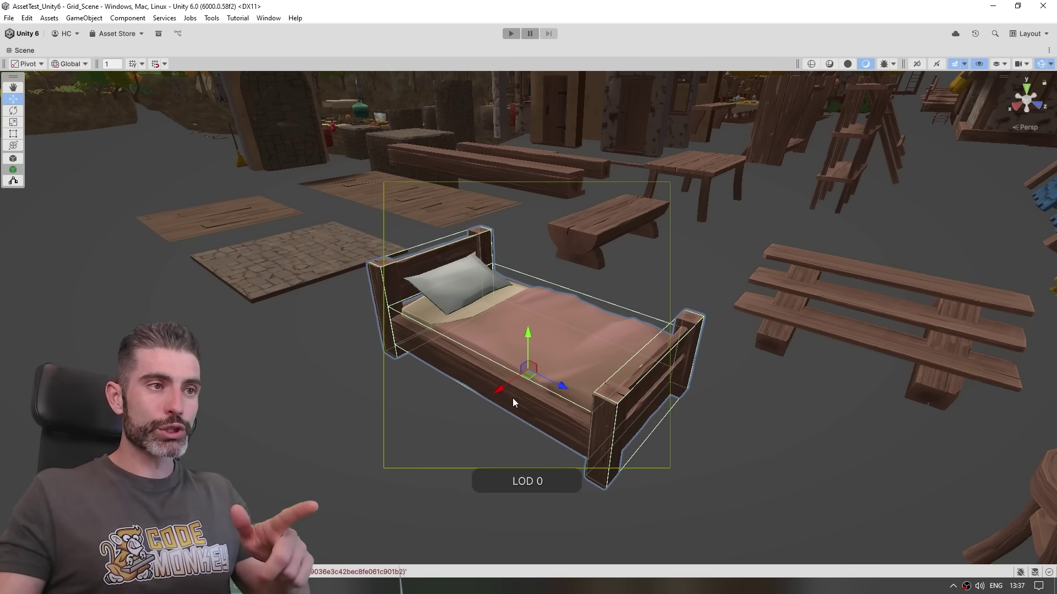
{"action": "left_click", "coordinate": [214, 404]}
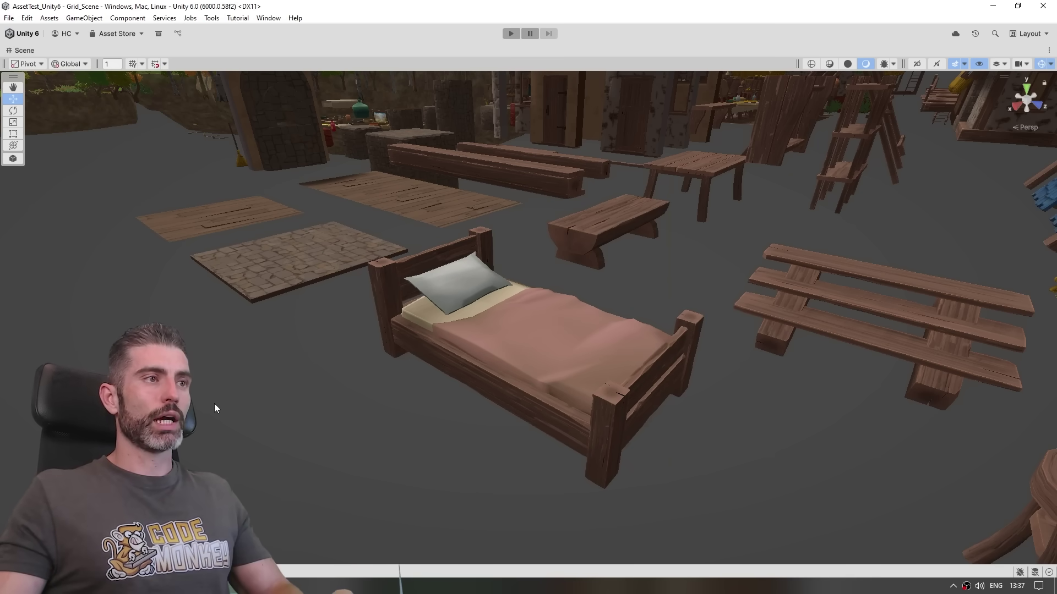
{"action": "left_click", "coordinate": [212, 18]}
{"action": "mouse_move", "coordinate": [256, 31]}
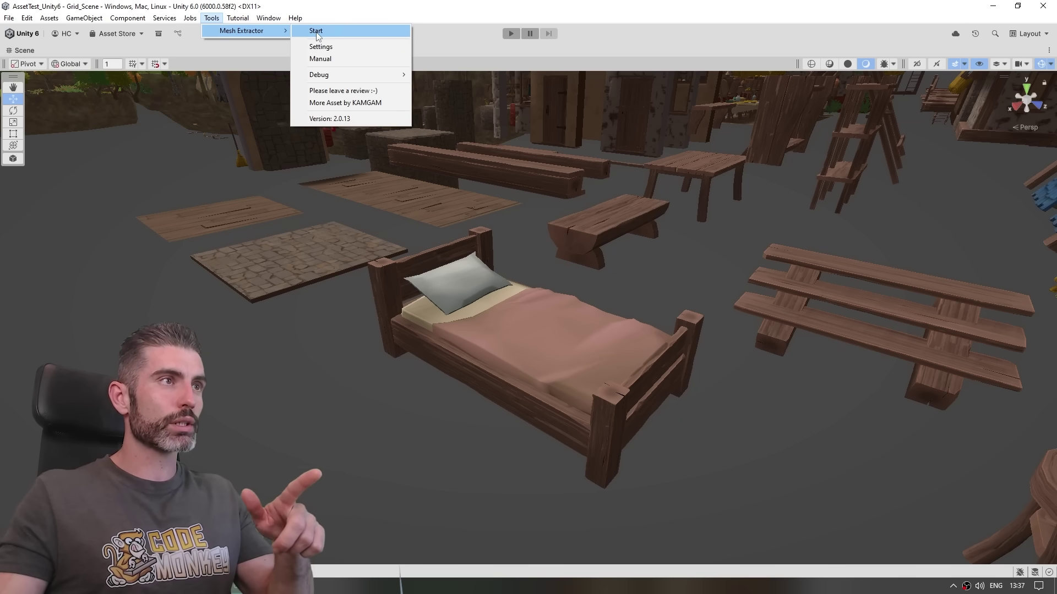
{"action": "left_click", "coordinate": [317, 32]}
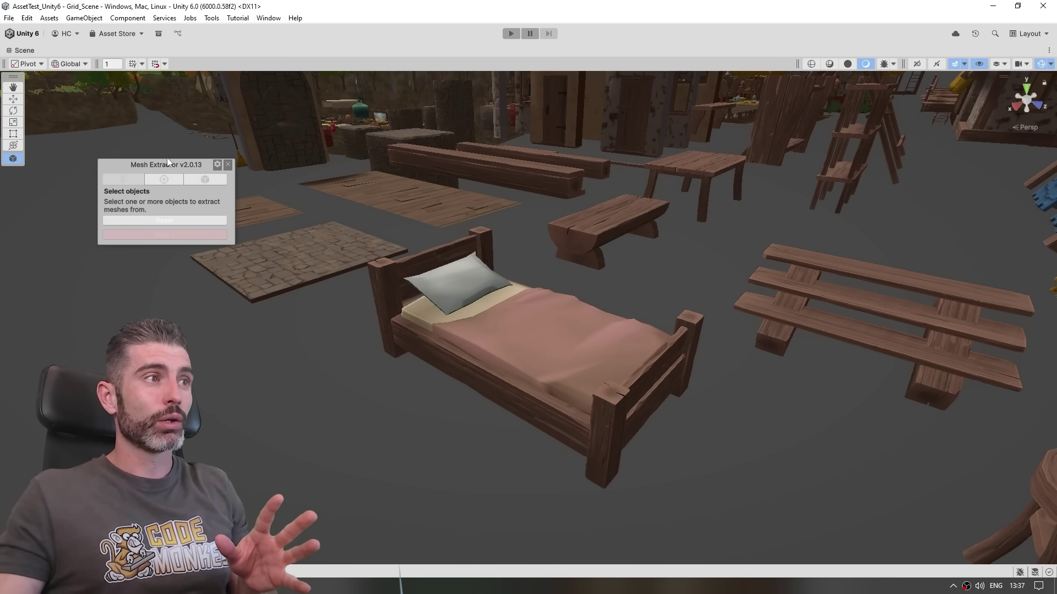
{"action": "left_click_drag", "start_coordinate": [166, 170], "coordinate": [197, 269]}
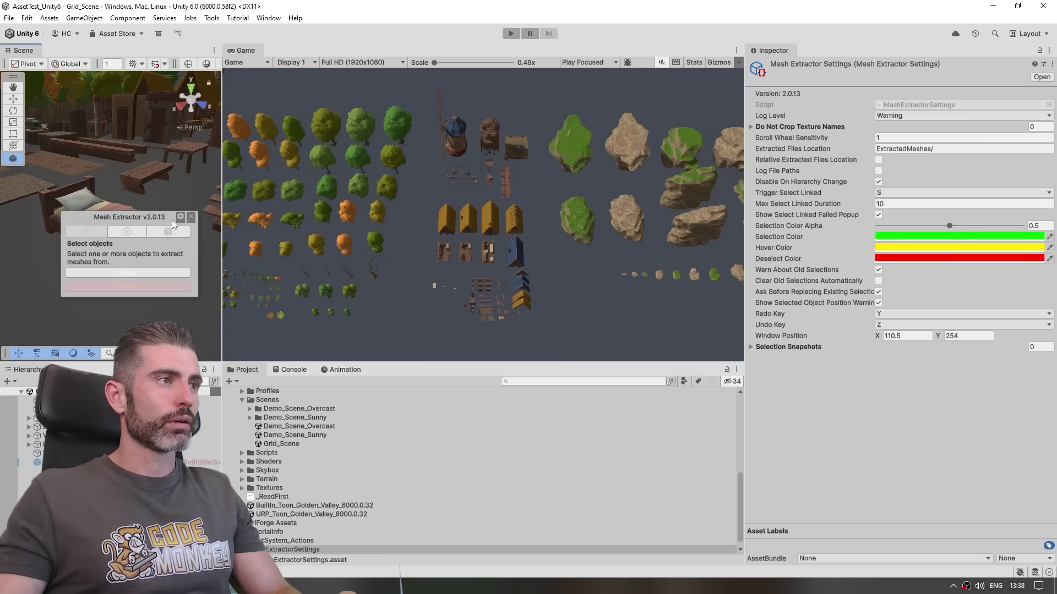
{"action": "left_click", "coordinate": [248, 266]}
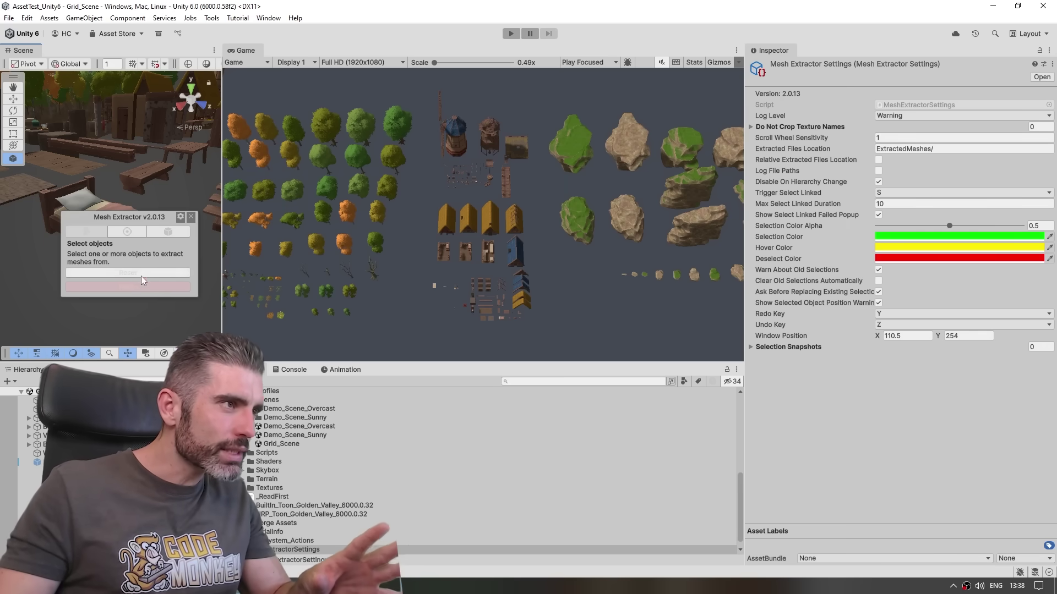
{"action": "left_click", "coordinate": [156, 141]}
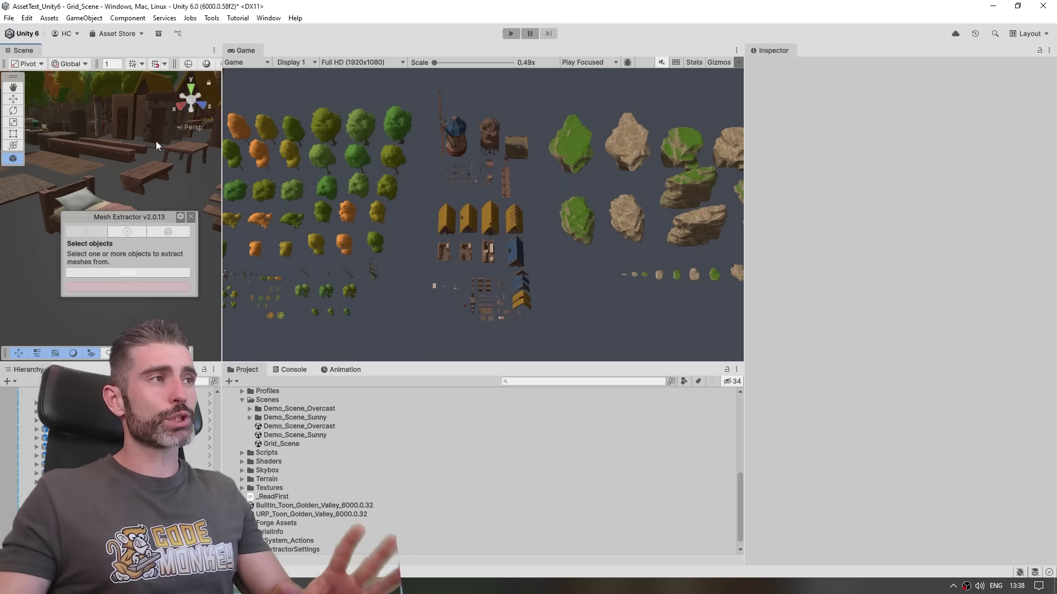
- Set Editor Theme to Dark under Preferences > General and maximize the Scene view
{"action": "left_click", "coordinate": [27, 18]}
{"action": "left_click", "coordinate": [66, 346]}
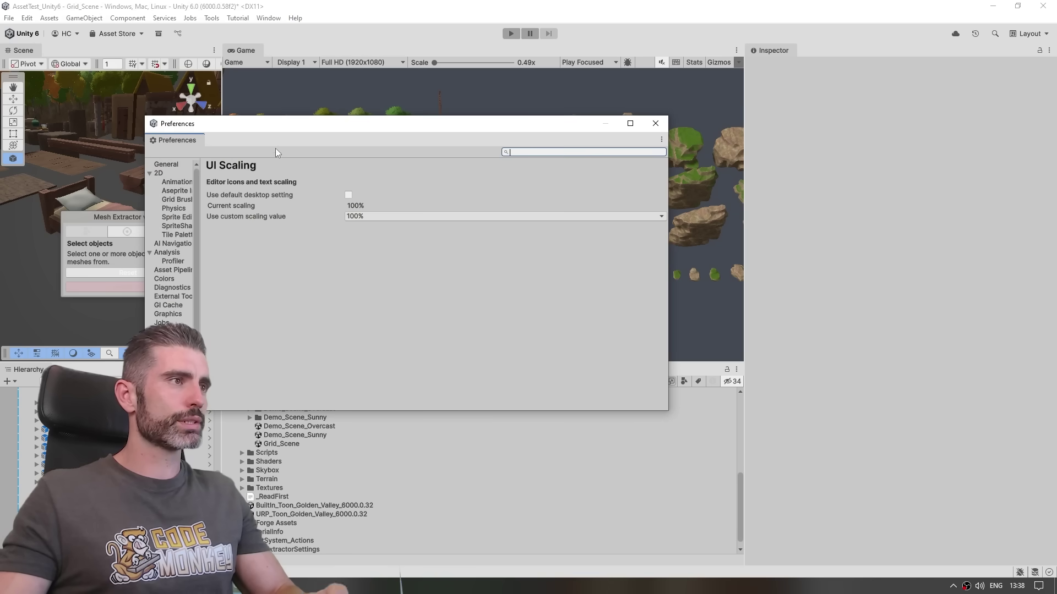
{"action": "left_click", "coordinate": [165, 164]}
{"action": "left_click", "coordinate": [374, 238]}
{"action": "left_click", "coordinate": [377, 263]}
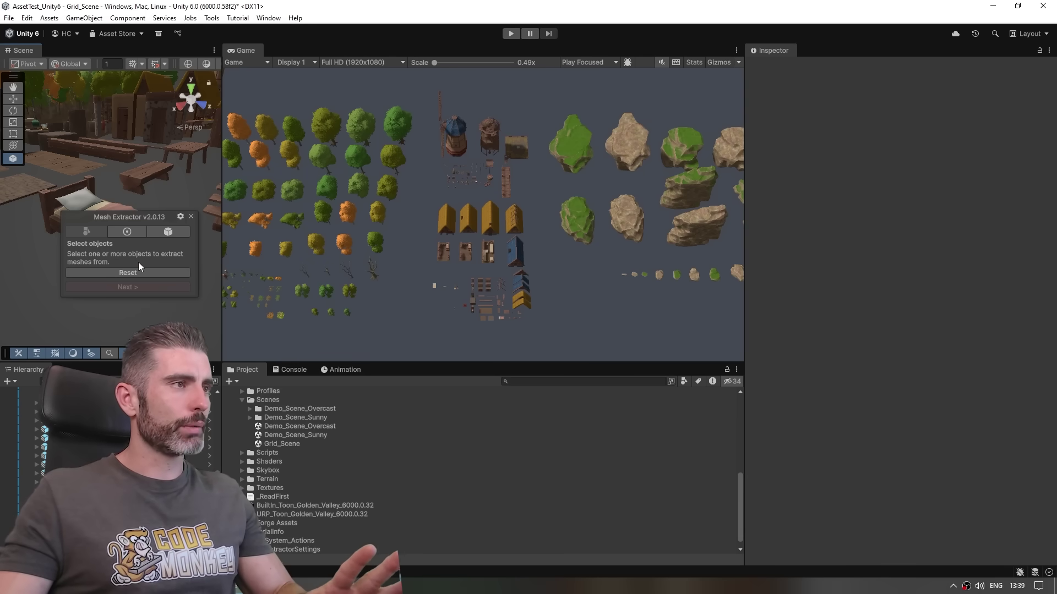
{"action": "key", "text": "shift+space"}
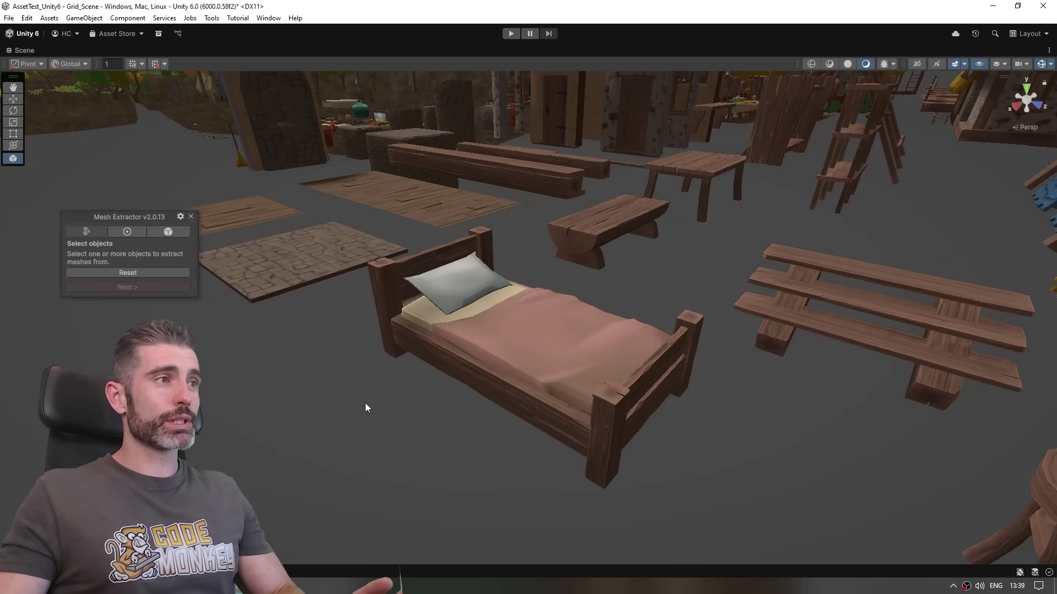
- Pick the bed as Mesh Extractor's source object and advance to polygon selection
{"action": "mouse_move", "coordinate": [138, 255]}
{"action": "left_click", "coordinate": [483, 375]}
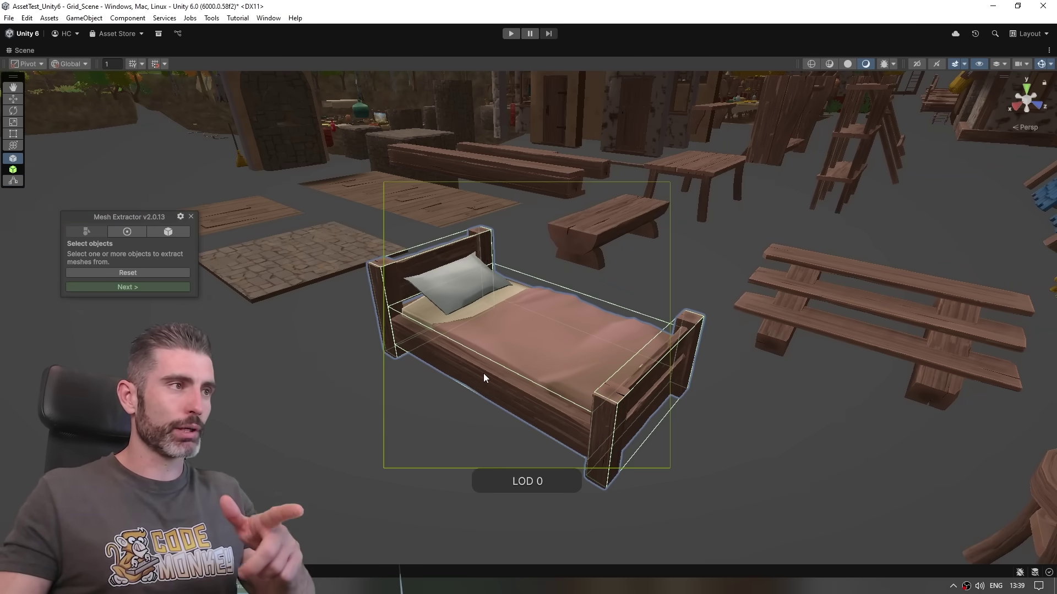
{"action": "left_click", "coordinate": [134, 290]}
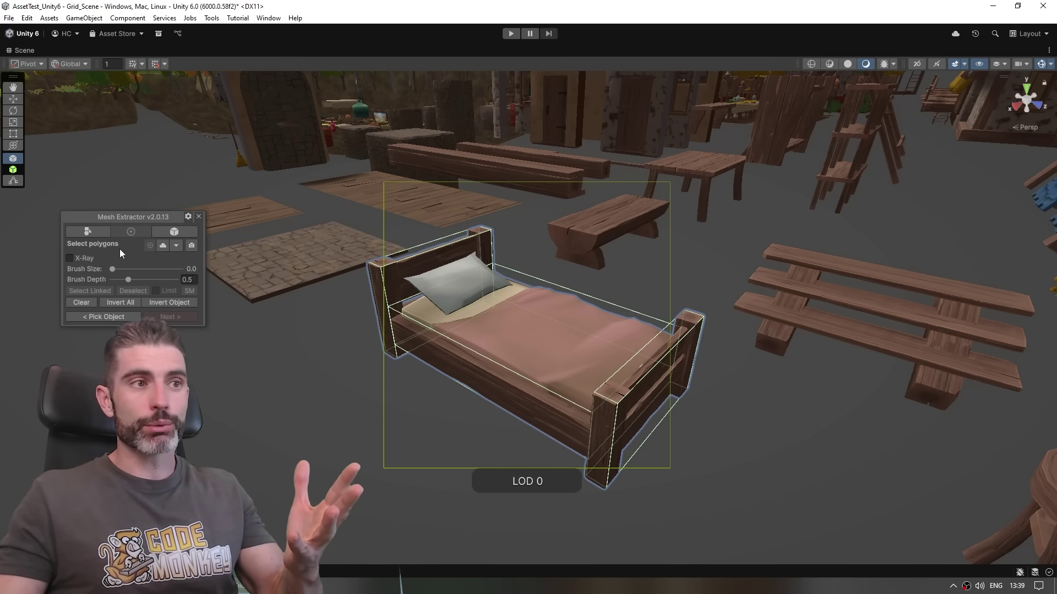
- Paint-select polygons along the bed's side rail and on its headboard
{"action": "scroll", "coordinate": [575, 341], "scroll_direction": "up", "scroll_amount": 3}
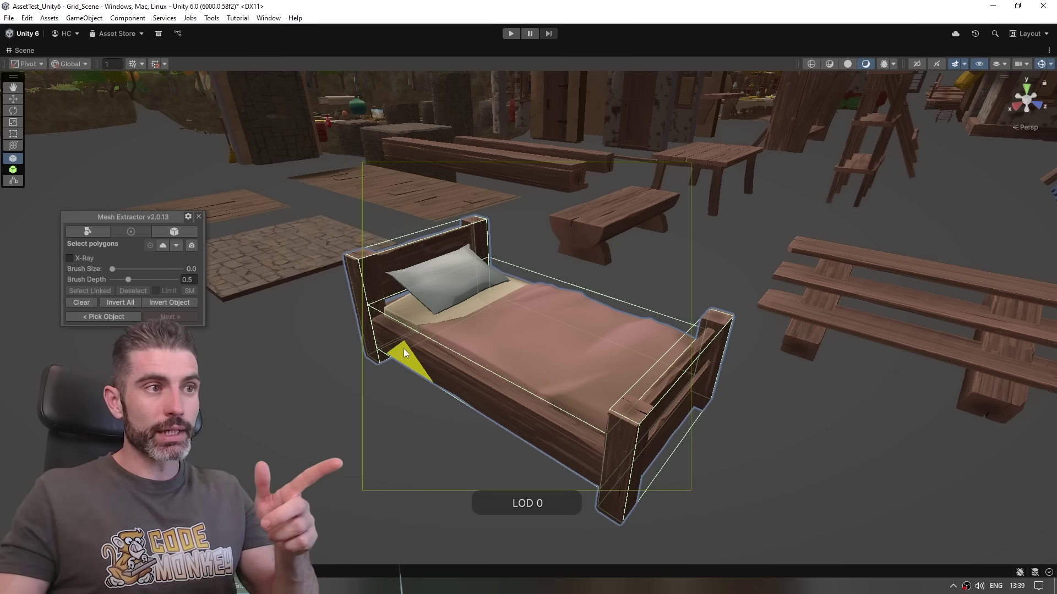
{"action": "left_click_drag", "start_coordinate": [402, 348], "coordinate": [536, 424]}
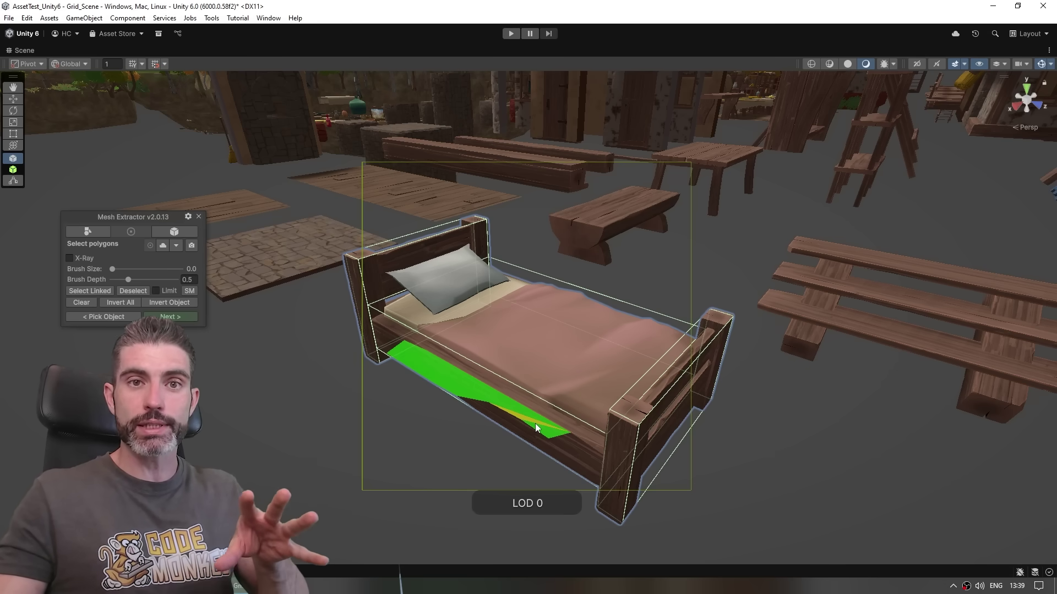
{"action": "scroll", "coordinate": [388, 365], "scroll_direction": "up", "scroll_amount": 2}
{"action": "left_click_drag", "start_coordinate": [388, 365], "coordinate": [585, 303], "text": "alt"}
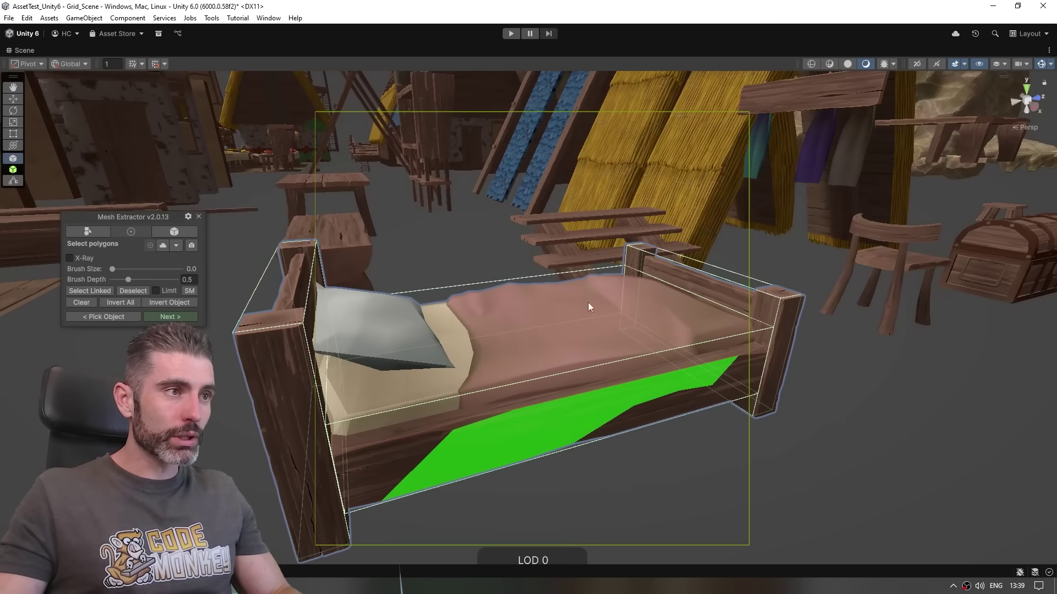
{"action": "left_click_drag", "start_coordinate": [305, 472], "coordinate": [519, 408], "text": "alt"}
{"action": "left_click", "coordinate": [503, 306]}
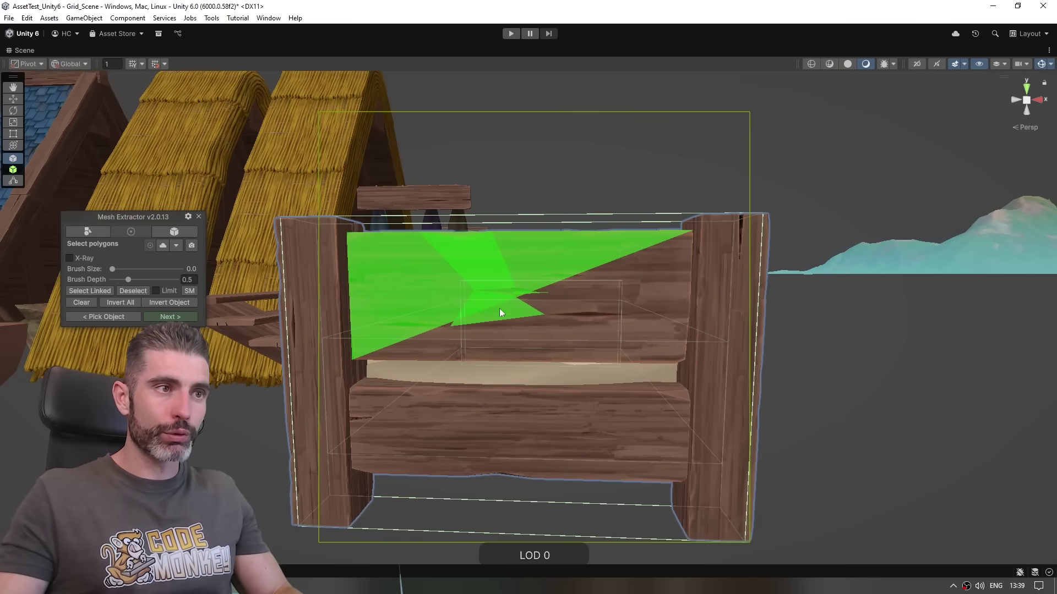
{"action": "left_click", "coordinate": [572, 326]}
{"action": "left_click_drag", "start_coordinate": [557, 358], "coordinate": [456, 365], "text": "alt"}
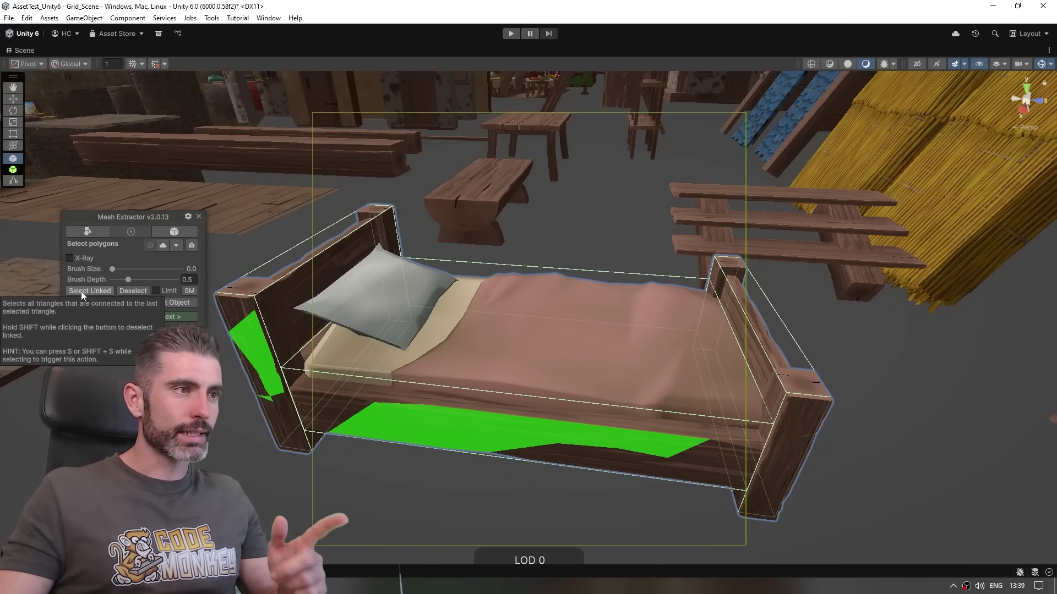
- Select Linked the bed's lower side, headboard posts, back panel and foot-end post
{"action": "left_click", "coordinate": [336, 414]}
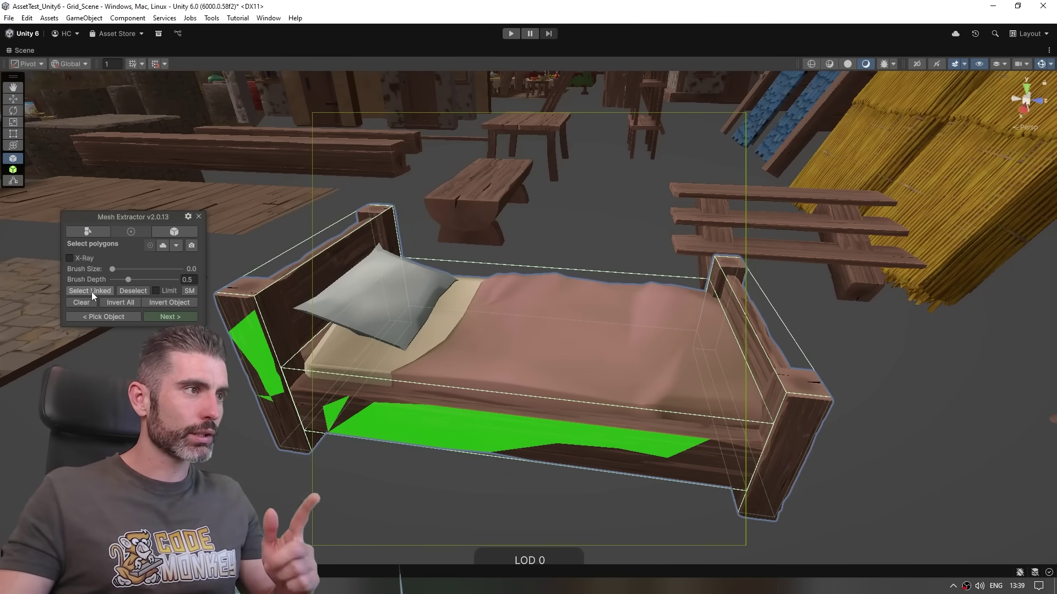
{"action": "left_click", "coordinate": [91, 291]}
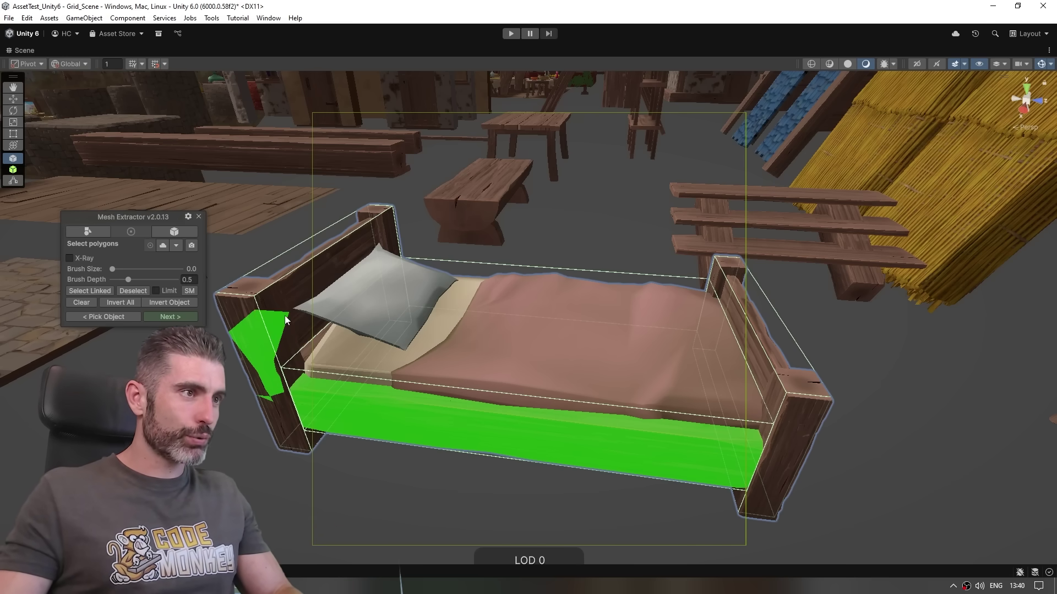
{"action": "left_click", "coordinate": [270, 325]}
{"action": "left_click", "coordinate": [94, 291]}
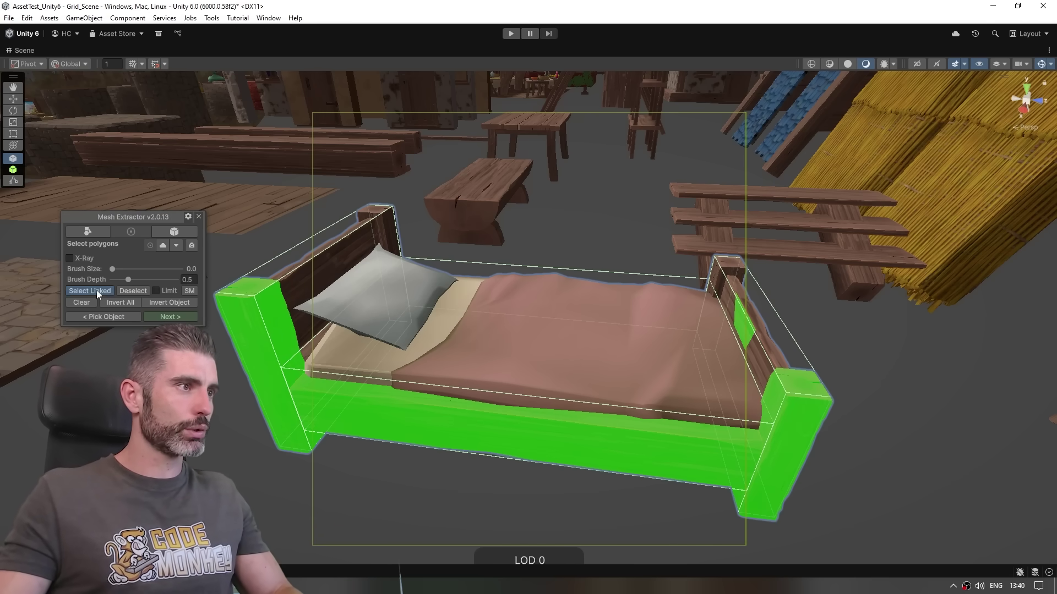
{"action": "left_click", "coordinate": [97, 291]}
{"action": "left_click", "coordinate": [332, 261]}
{"action": "left_click", "coordinate": [90, 290]}
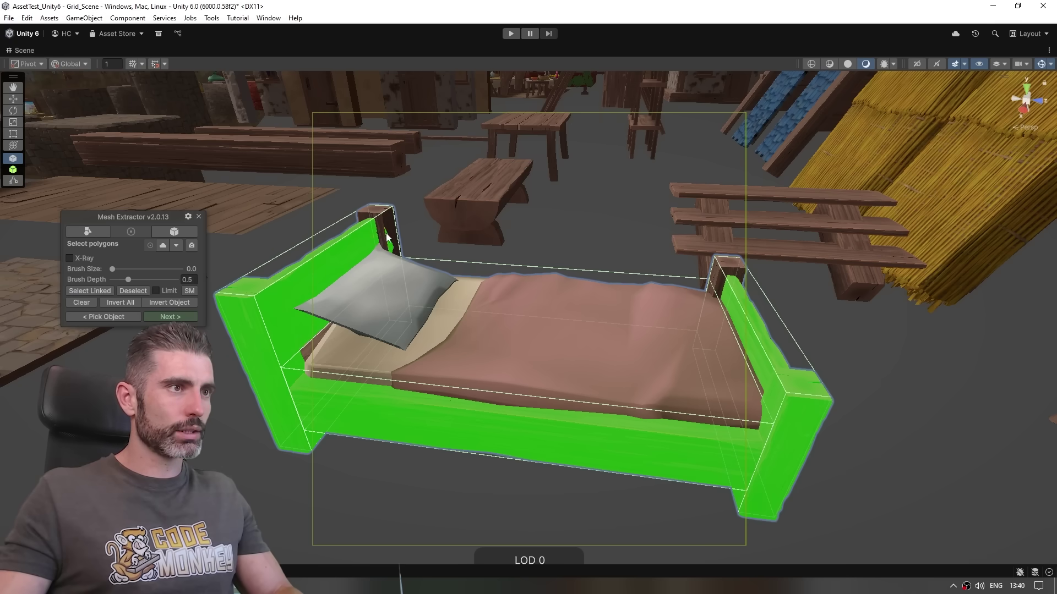
{"action": "left_click", "coordinate": [730, 271]}
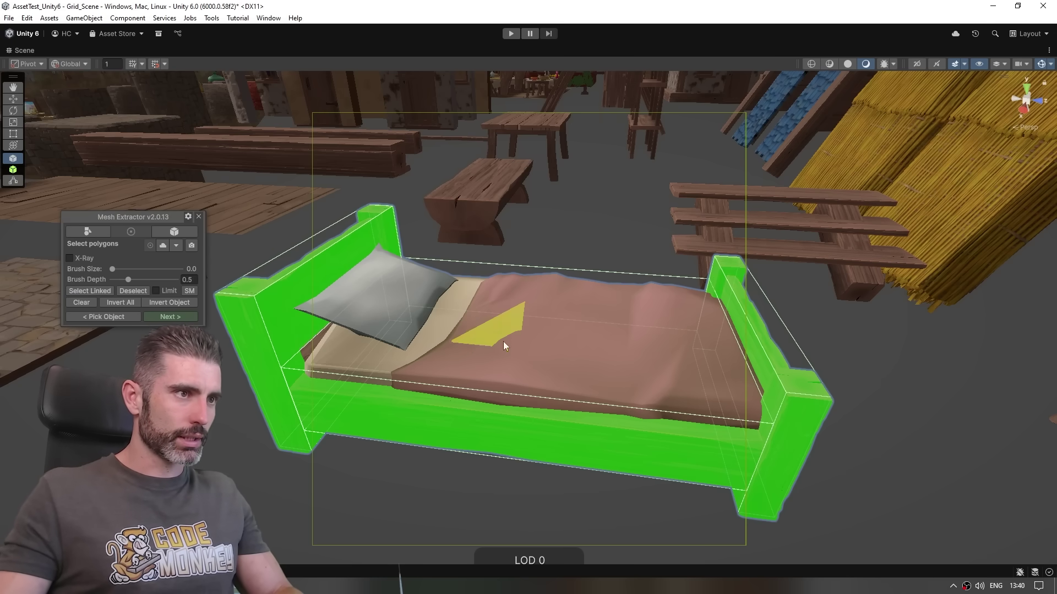
- From above, Select Linked the bed's base pieces and the leftover frame strip
{"action": "left_click_drag", "start_coordinate": [483, 336], "coordinate": [503, 266], "text": "alt"}
{"action": "left_click", "coordinate": [503, 267]}
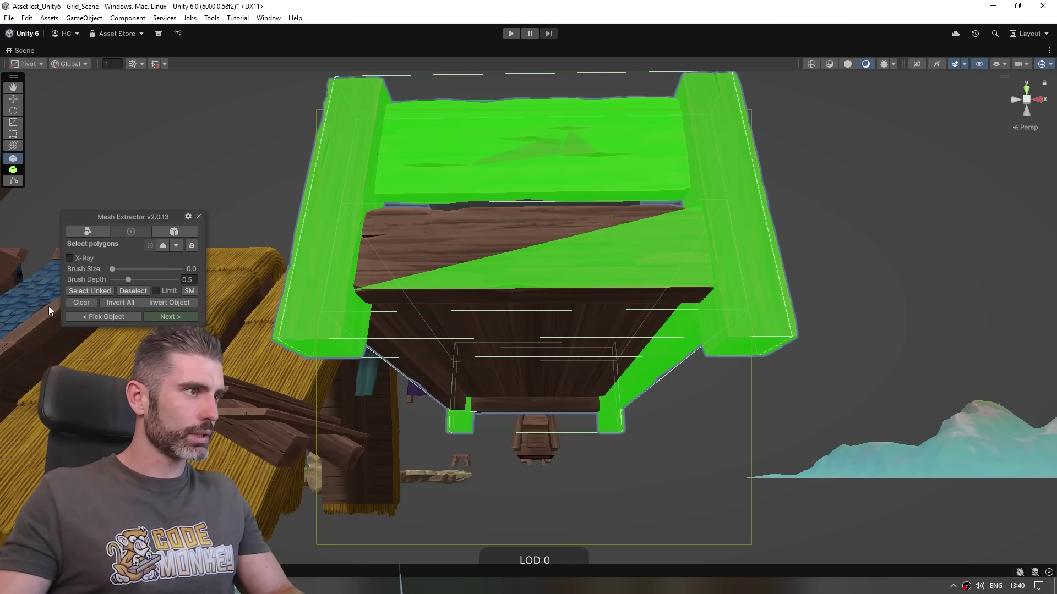
{"action": "left_click", "coordinate": [94, 288]}
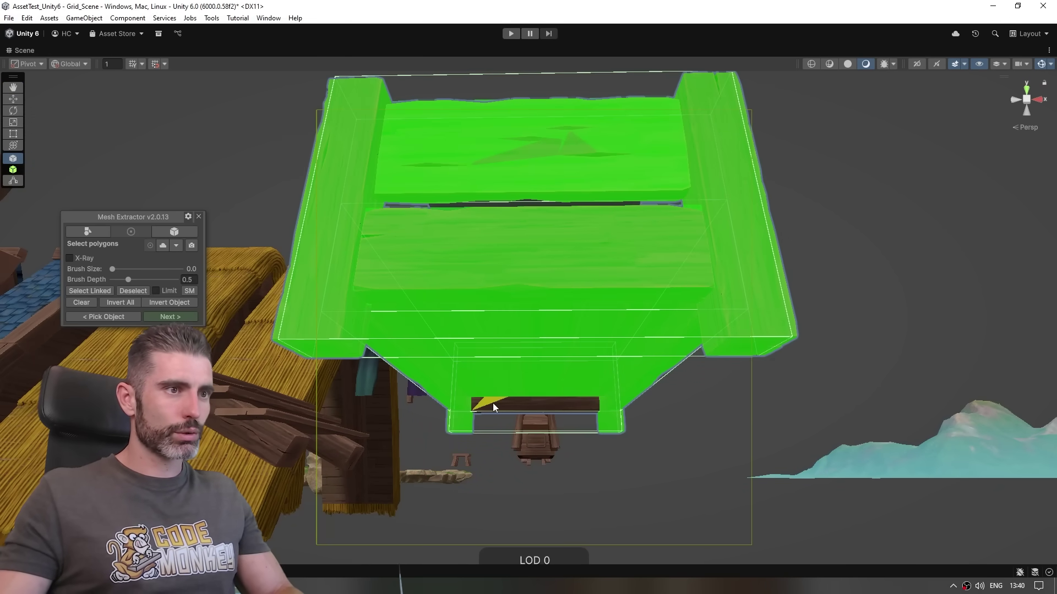
{"action": "left_click", "coordinate": [91, 291]}
{"action": "left_click_drag", "start_coordinate": [386, 308], "coordinate": [791, 326], "text": "alt"}
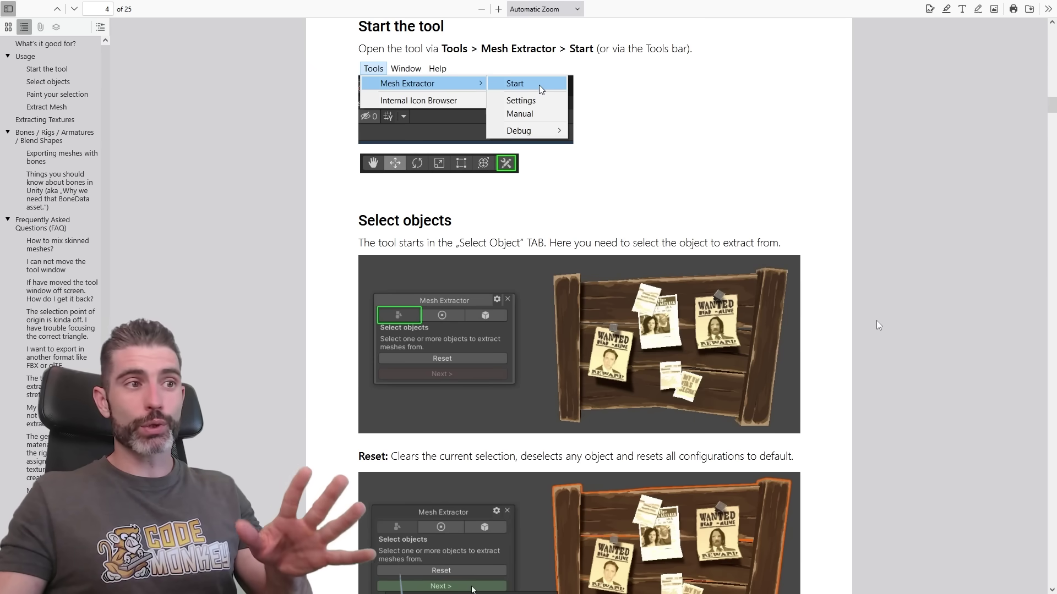
- Scroll the manual from Paint your selection down to the Select Linked motorbike seat example
{"action": "scroll", "coordinate": [880, 326], "scroll_direction": "down", "scroll_amount": 10}
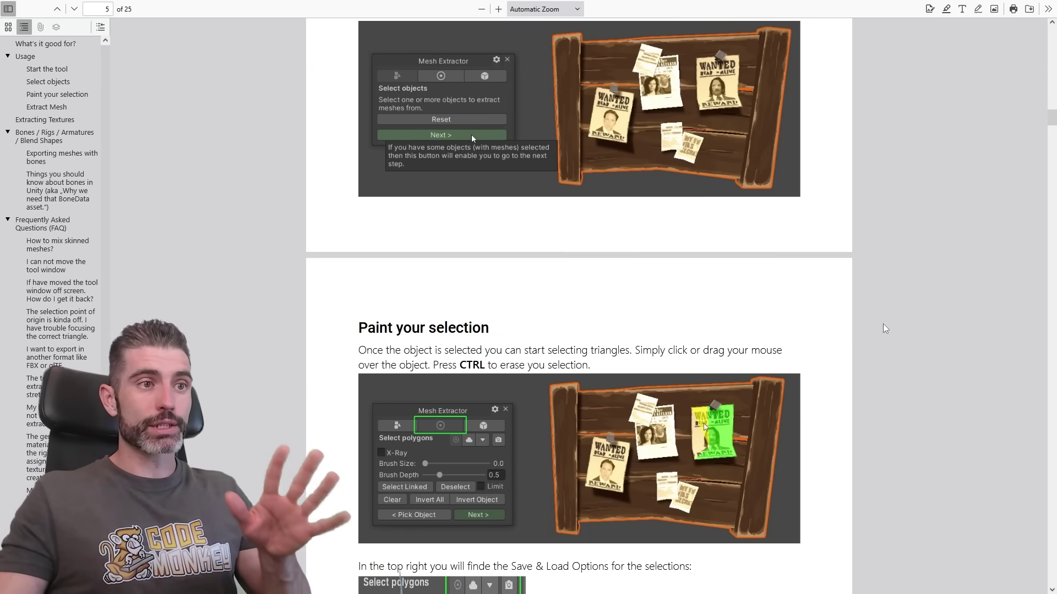
{"action": "scroll", "coordinate": [798, 341], "scroll_direction": "up", "scroll_amount": 4}
{"action": "scroll", "coordinate": [715, 352], "scroll_direction": "down", "scroll_amount": 10}
{"action": "scroll", "coordinate": [694, 349], "scroll_direction": "down", "scroll_amount": 3}
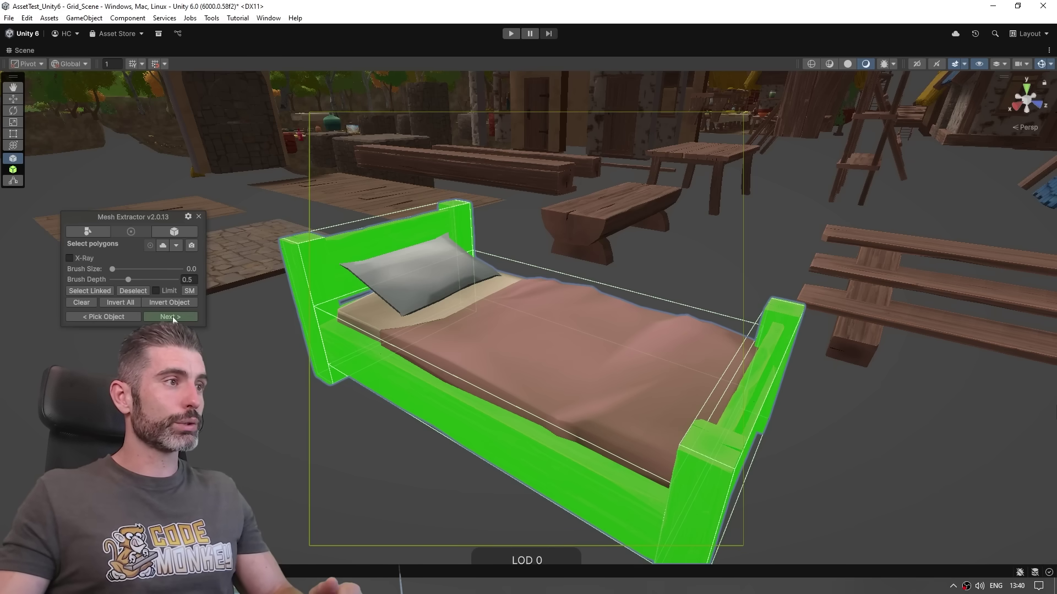
- Rename the output mesh from TGV_Bed_01A to BedFrame and run Extract
{"action": "left_click", "coordinate": [170, 317]}
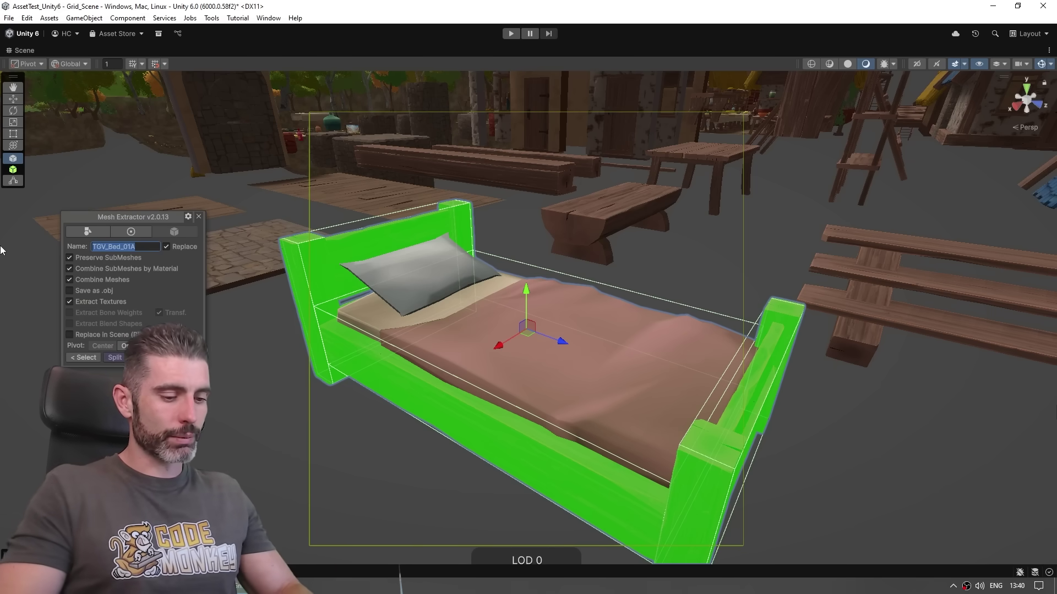
{"action": "type", "text": "BedFrame"}
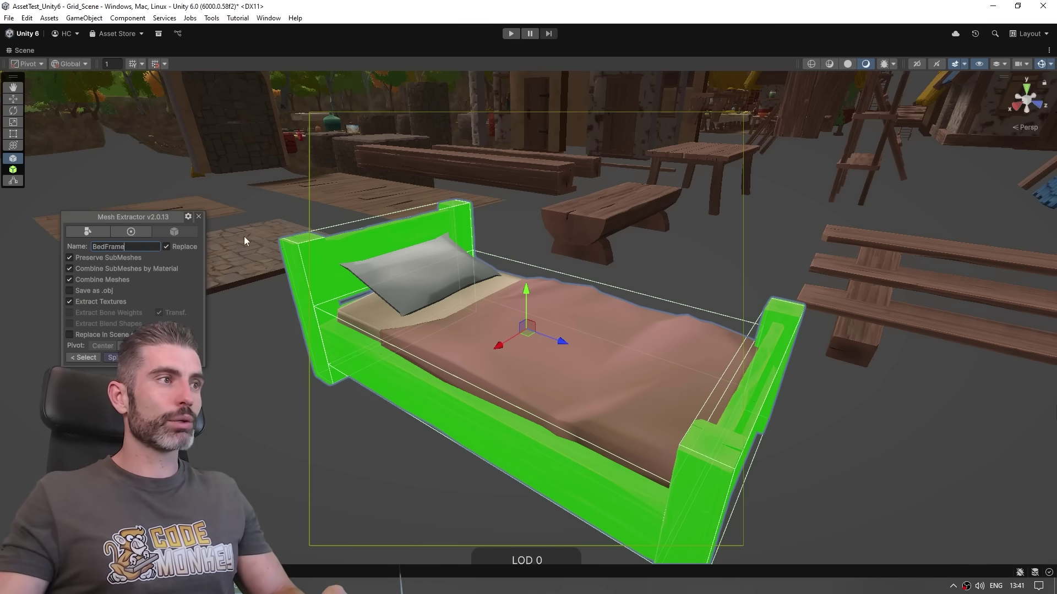
{"action": "key", "text": "Return"}
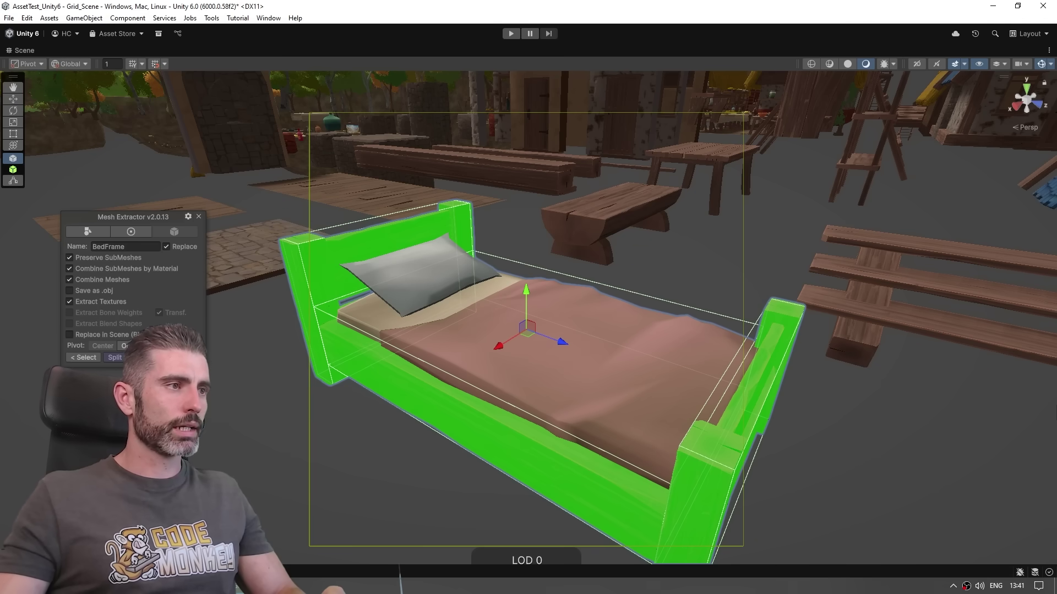
{"action": "left_click", "coordinate": [187, 357]}
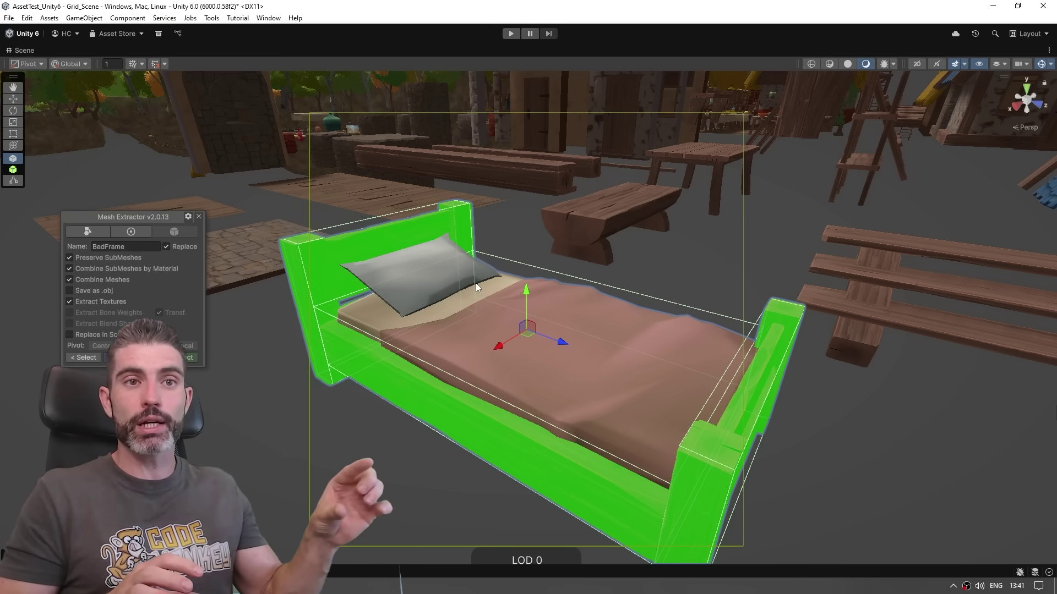
- Restore the editor layout and inspect the BedFrame prefab and material in ExtractedMeshes
{"action": "key", "text": "shift+space"}
{"action": "scroll", "coordinate": [402, 462], "scroll_direction": "up", "scroll_amount": 5}
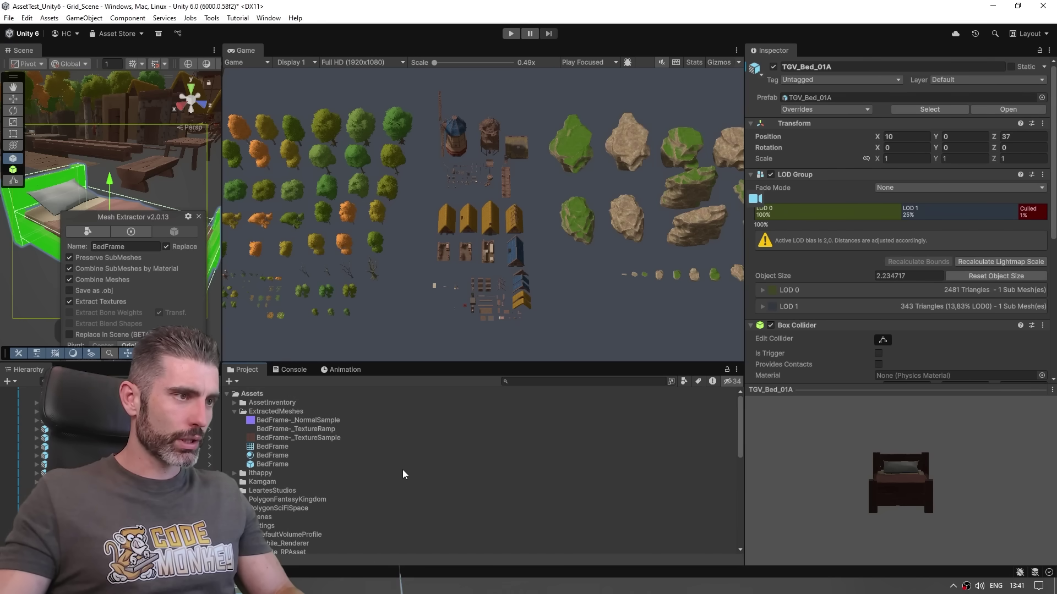
{"action": "left_click", "coordinate": [288, 413]}
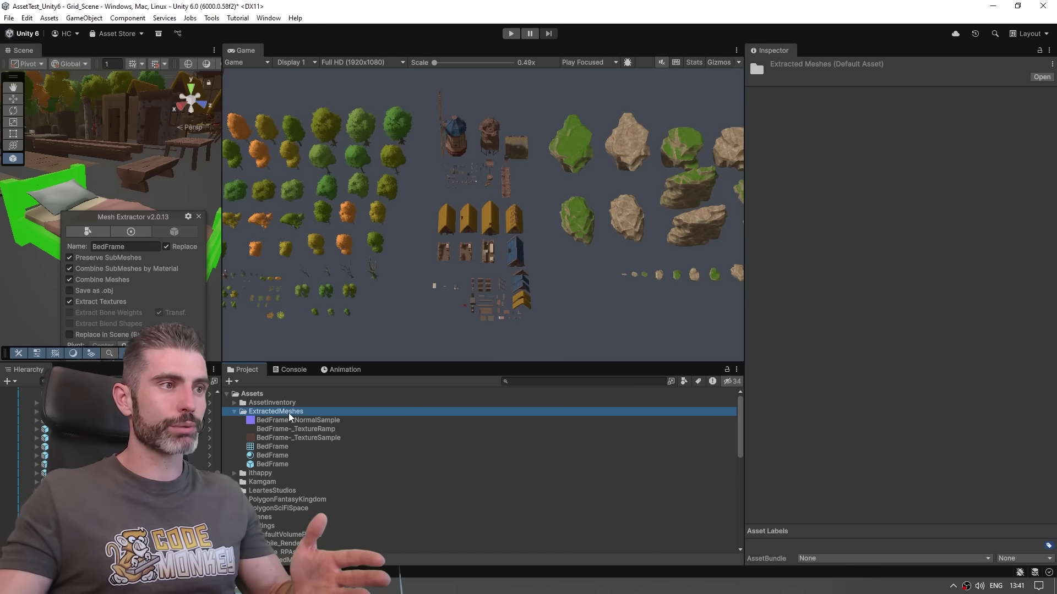
{"action": "left_click", "coordinate": [273, 465]}
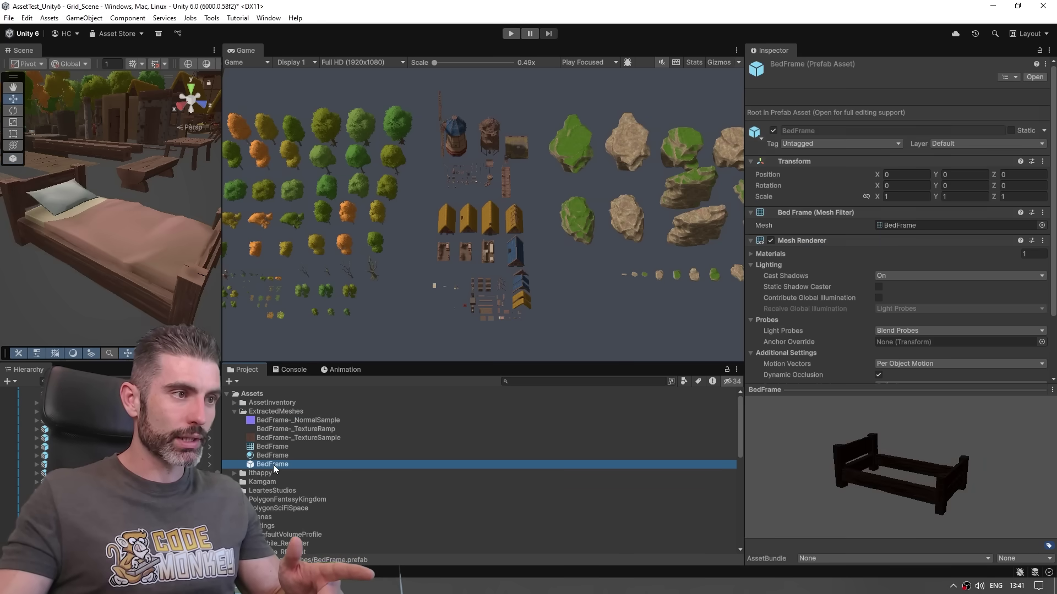
{"action": "left_click", "coordinate": [280, 456]}
{"action": "left_click", "coordinate": [284, 446]}
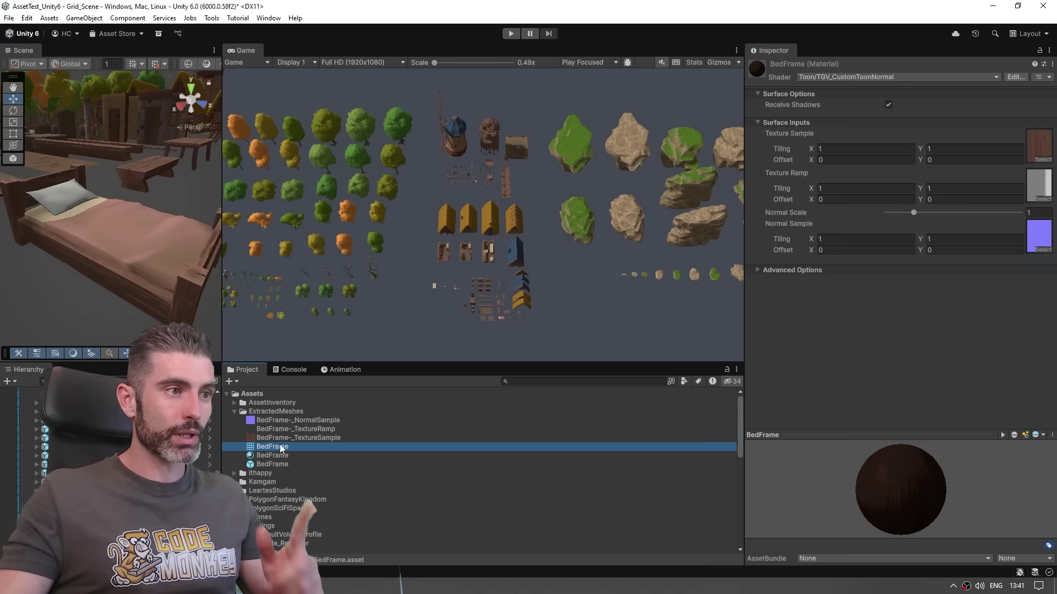
{"action": "left_click", "coordinate": [291, 438]}
- Review the BedFrame TextureRamp, NormalSample and TextureSample textures, then the mesh's vertex and triangle counts
{"action": "left_click", "coordinate": [308, 429]}
{"action": "left_click", "coordinate": [315, 421]}
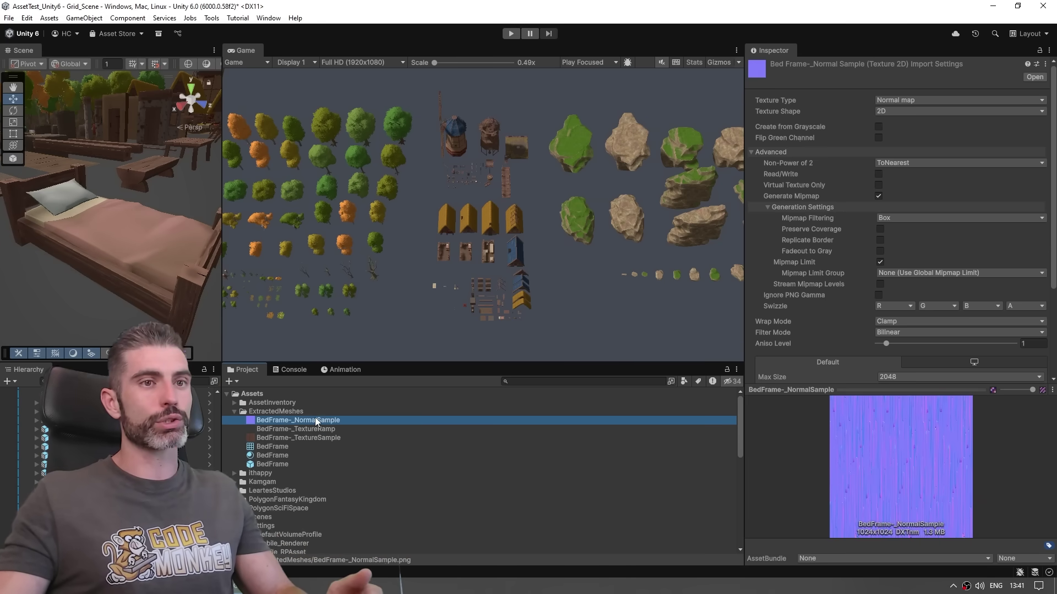
{"action": "left_click", "coordinate": [309, 429]}
{"action": "left_click", "coordinate": [309, 437]}
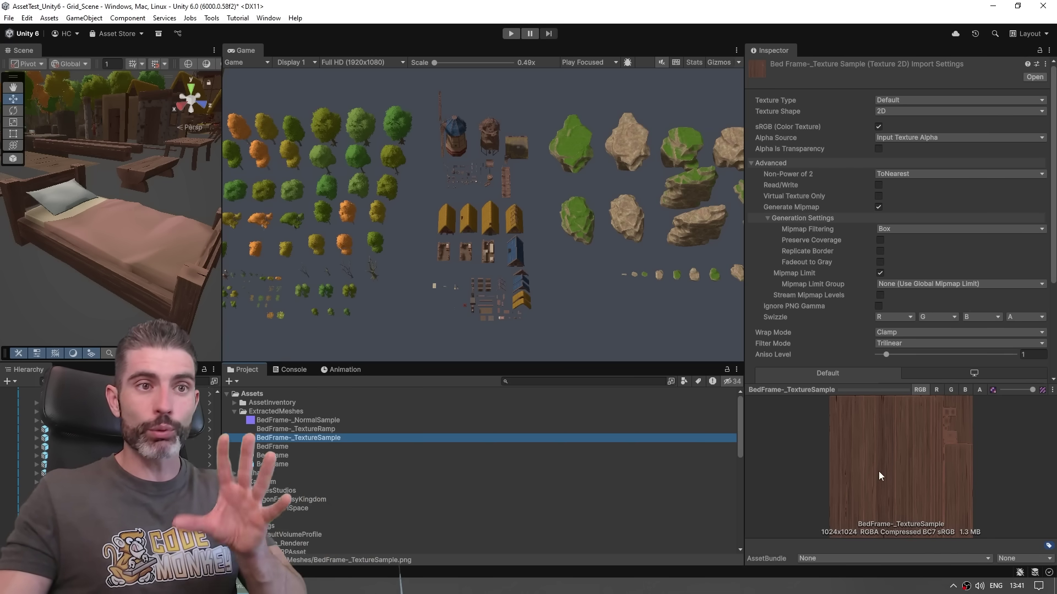
{"action": "left_click", "coordinate": [285, 449]}
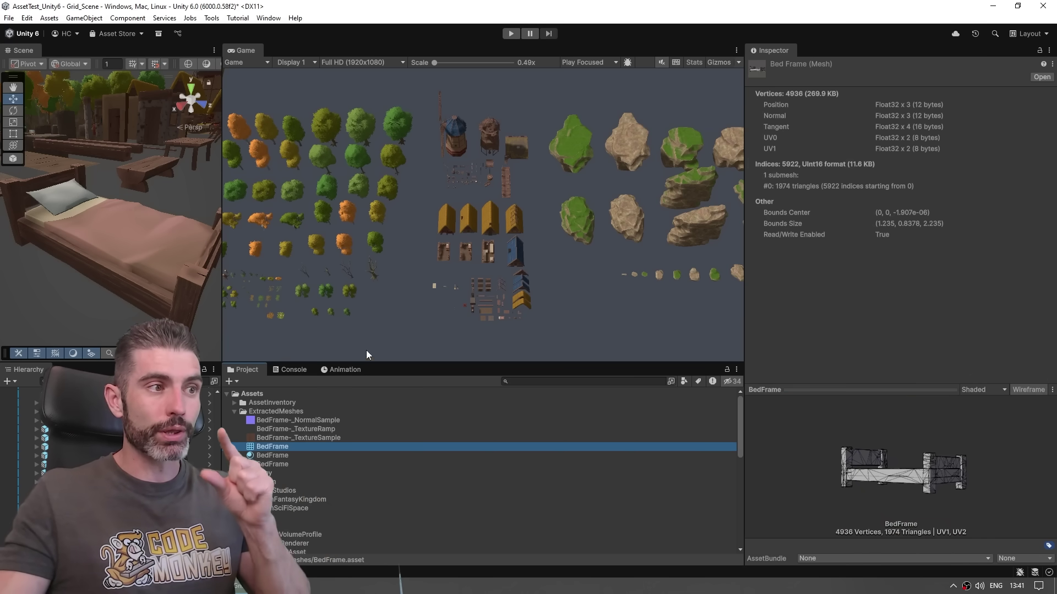
- Drag the BedFrame prefab into the scene beside the original bed
{"action": "left_click_drag", "start_coordinate": [917, 480], "coordinate": [875, 482]}
{"action": "scroll", "coordinate": [128, 171], "scroll_direction": "down", "scroll_amount": 3}
{"action": "scroll", "coordinate": [127, 171], "scroll_direction": "down", "scroll_amount": 2}
{"action": "left_click_drag", "start_coordinate": [267, 464], "coordinate": [61, 240]}
{"action": "key", "text": "shift+space"}
{"action": "left_click_drag", "start_coordinate": [724, 412], "coordinate": [659, 390], "text": "alt"}
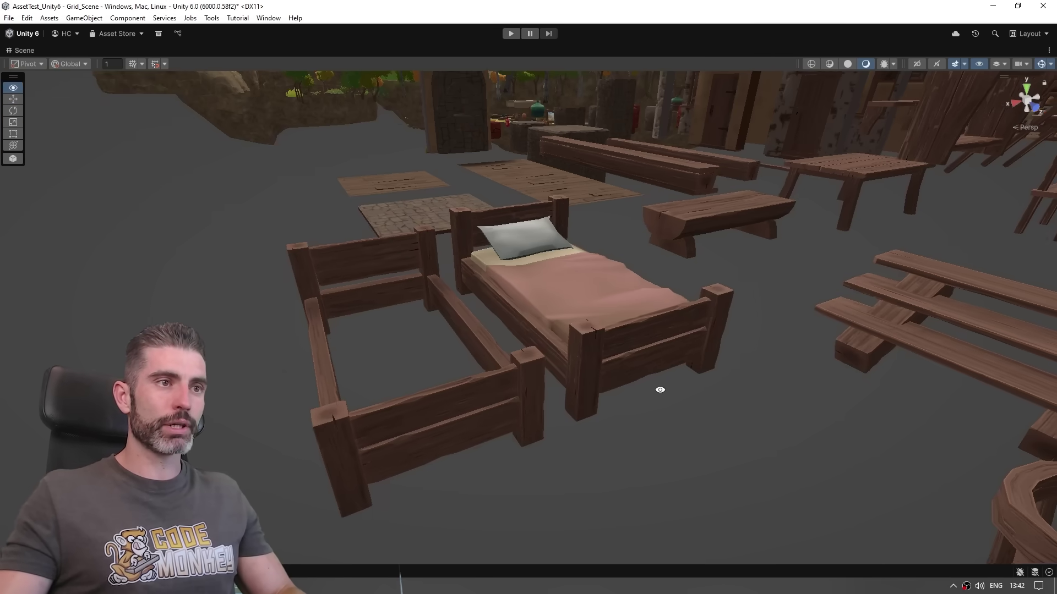
- Compare the original bed with the standalone BedFrame and recheck the BedFrame mesh asset
{"action": "left_click", "coordinate": [623, 342]}
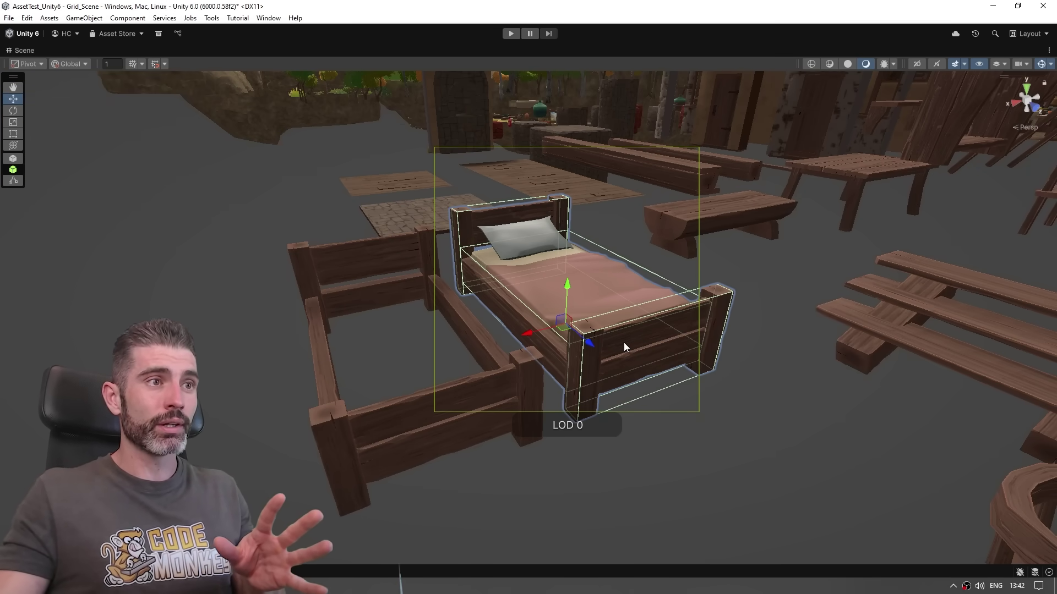
{"action": "left_click", "coordinate": [332, 275]}
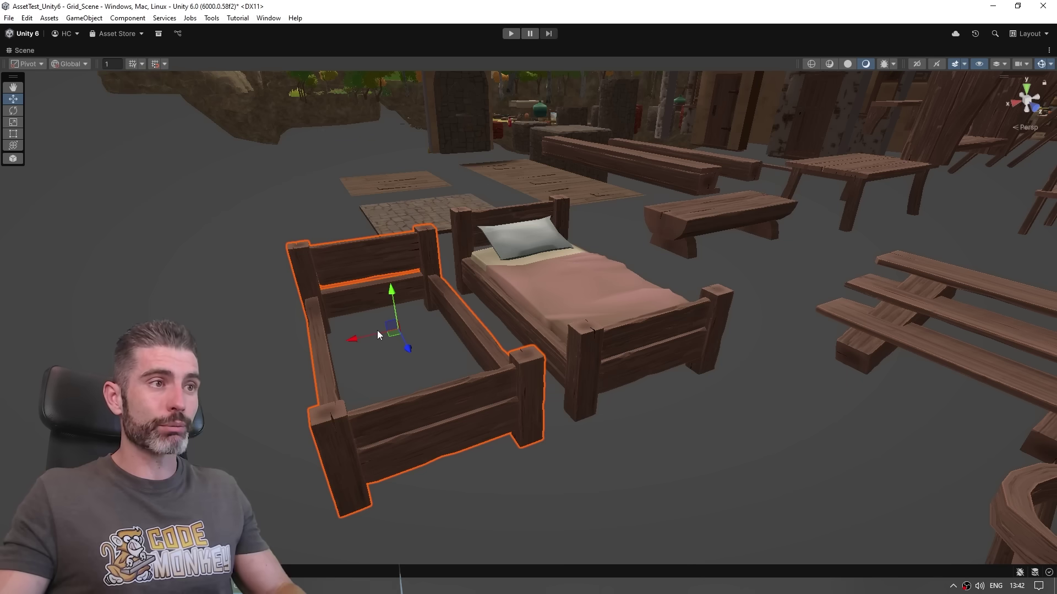
{"action": "left_click_drag", "start_coordinate": [378, 330], "coordinate": [494, 338], "text": "alt"}
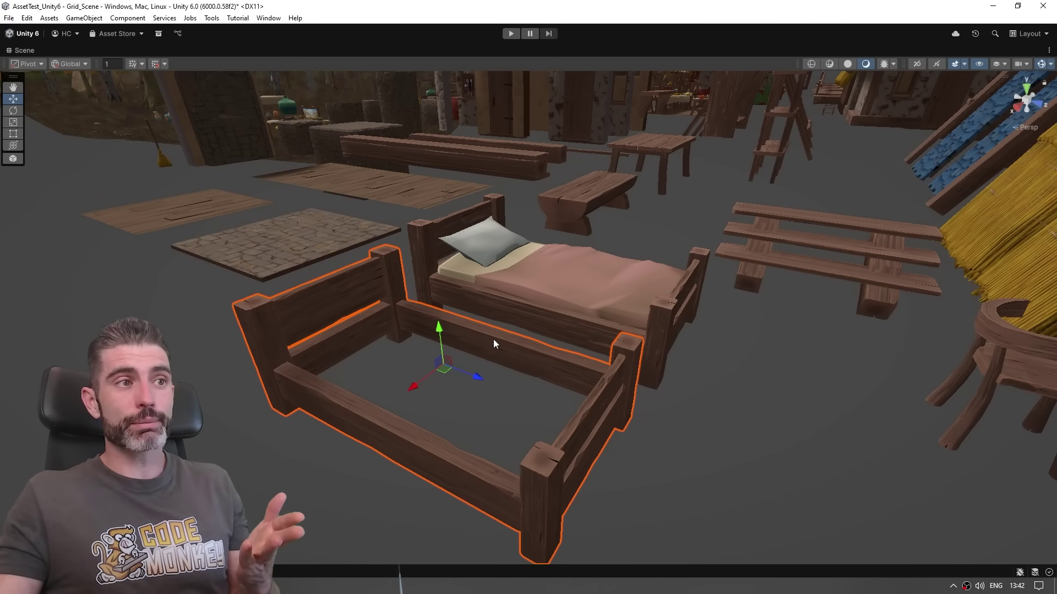
{"action": "left_click_drag", "start_coordinate": [493, 339], "coordinate": [720, 219], "text": "alt"}
{"action": "key", "text": "f"}
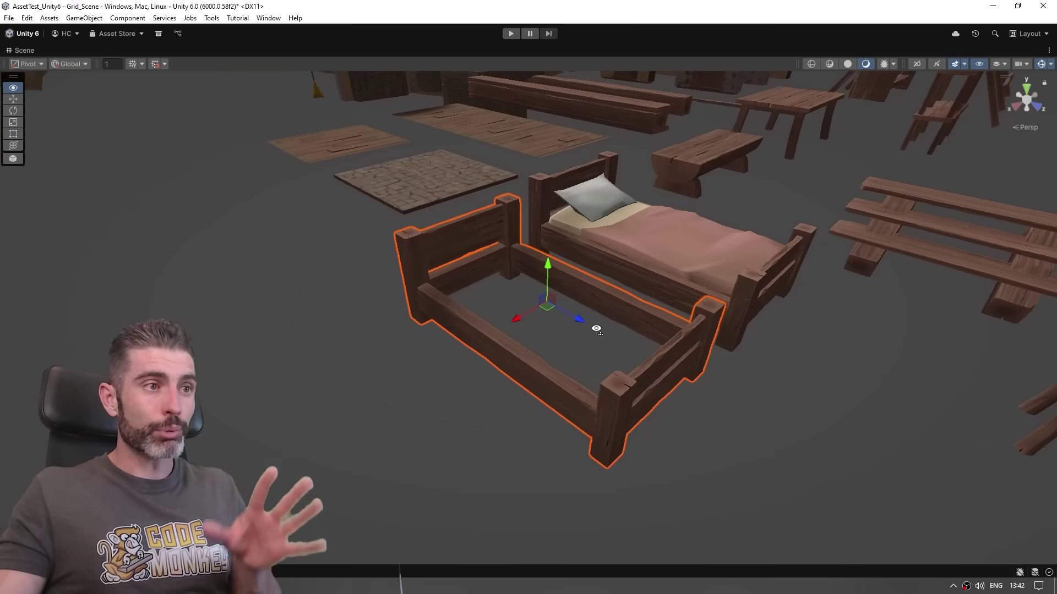
{"action": "scroll", "coordinate": [529, 331], "scroll_direction": "down", "scroll_amount": 3}
{"action": "left_click", "coordinate": [589, 315]}
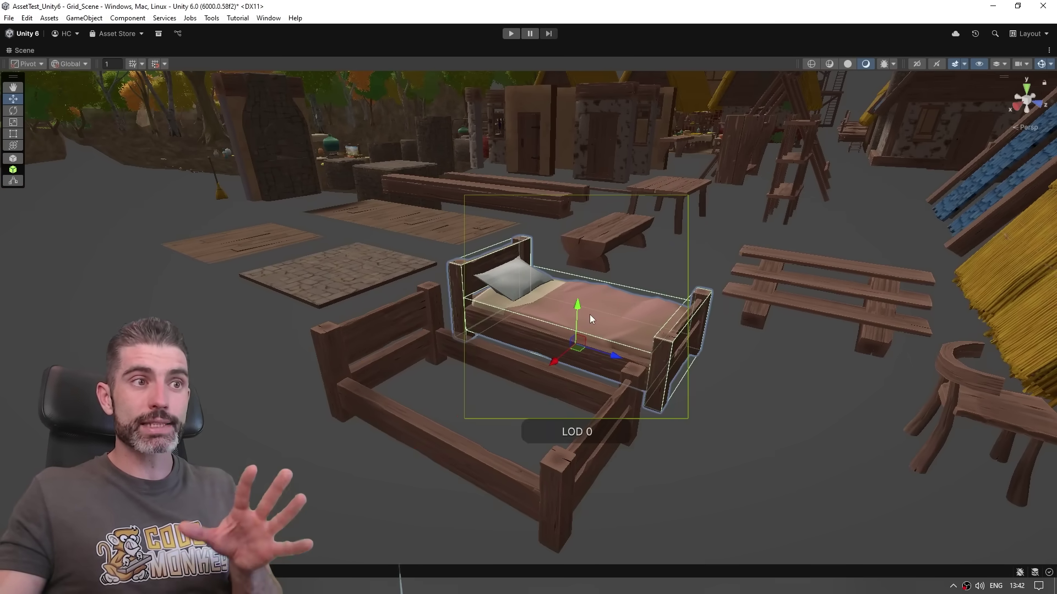
{"action": "left_click", "coordinate": [424, 335]}
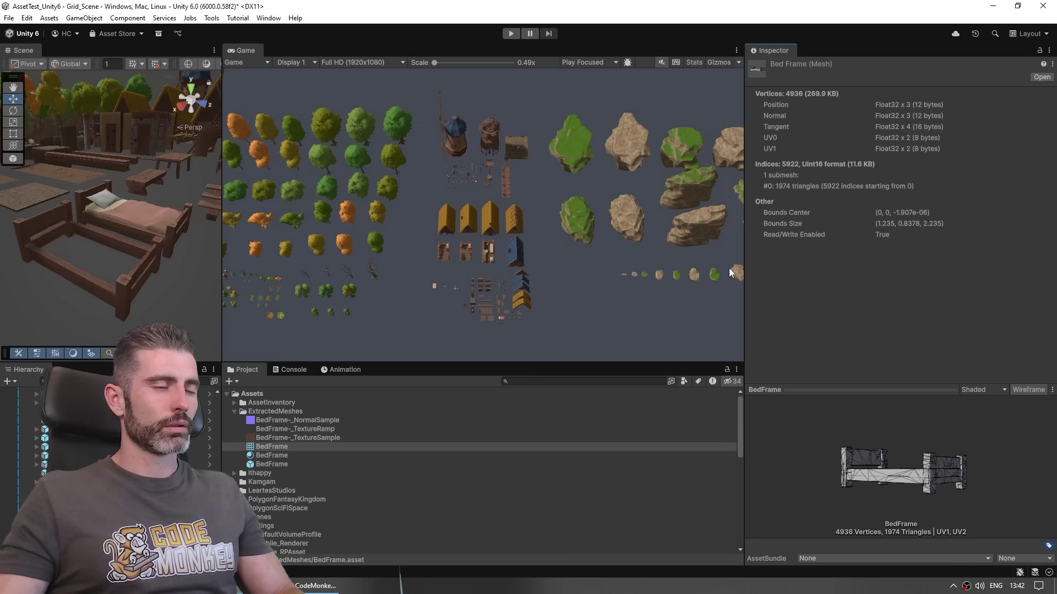
{"action": "left_click", "coordinate": [409, 446]}
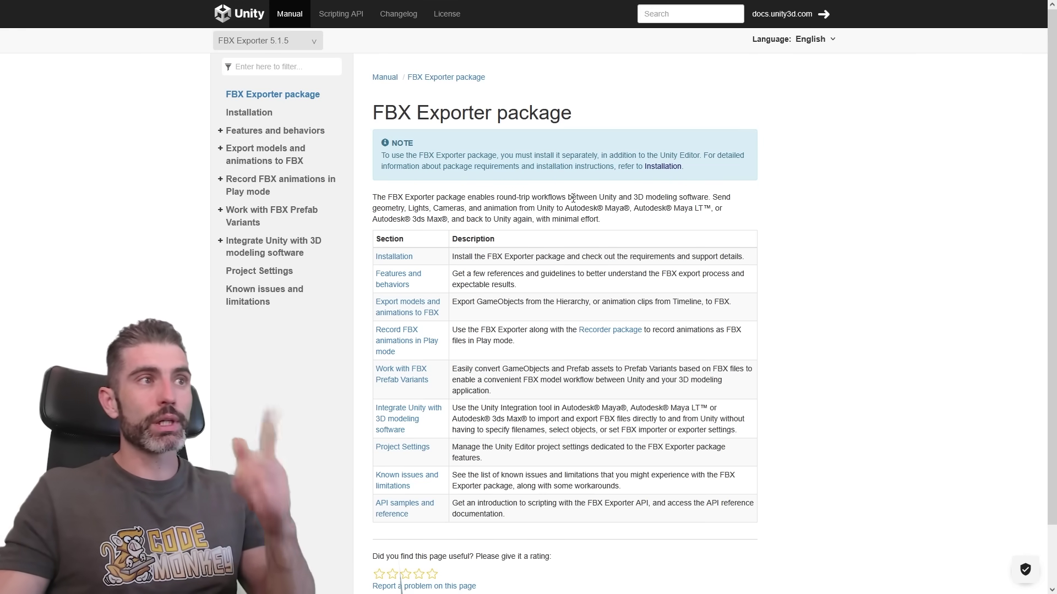
- Read the FBX Exporter docs page, then select the village's central market stall group
{"action": "left_click_drag", "start_coordinate": [371, 113], "coordinate": [620, 121]}
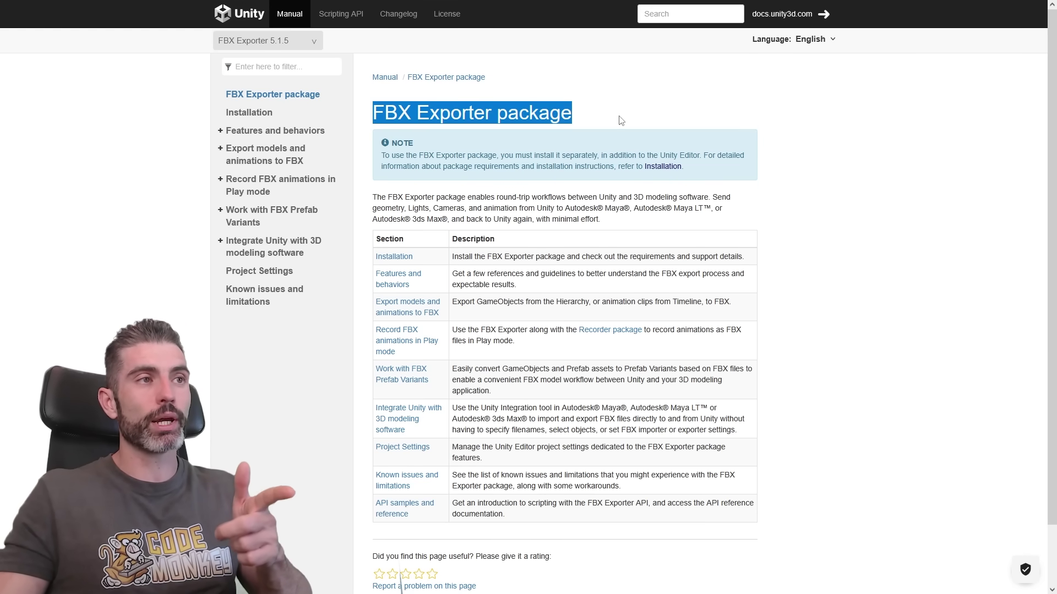
{"action": "left_click", "coordinate": [621, 121]}
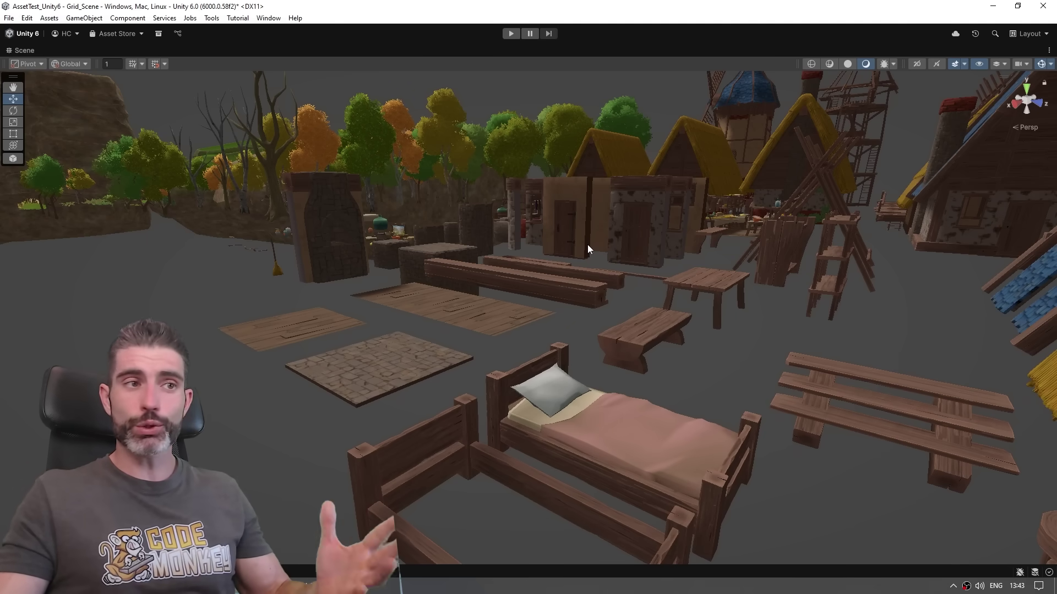
{"action": "right_click_drag", "start_coordinate": [587, 245], "coordinate": [709, 306]}
{"action": "left_click", "coordinate": [576, 403]}
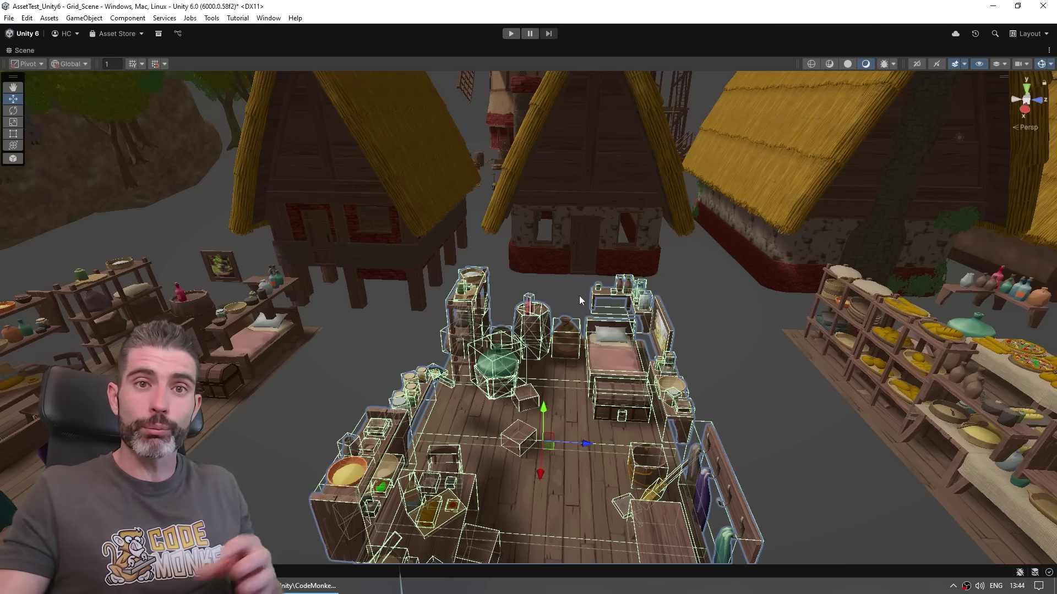
- Fly the Scene view to the village furniture area and select the wooden bed with its pillow
{"action": "right_click_drag", "start_coordinate": [579, 296], "coordinate": [573, 341]}
{"action": "left_click", "coordinate": [573, 343]}
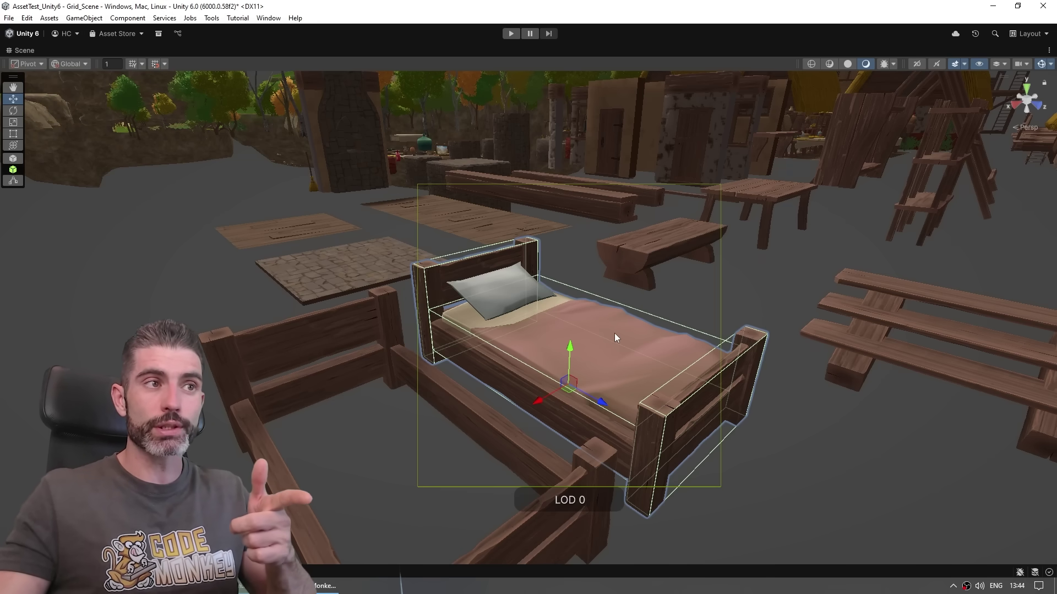
{"action": "scroll", "coordinate": [614, 333], "scroll_direction": "down", "scroll_amount": 5}
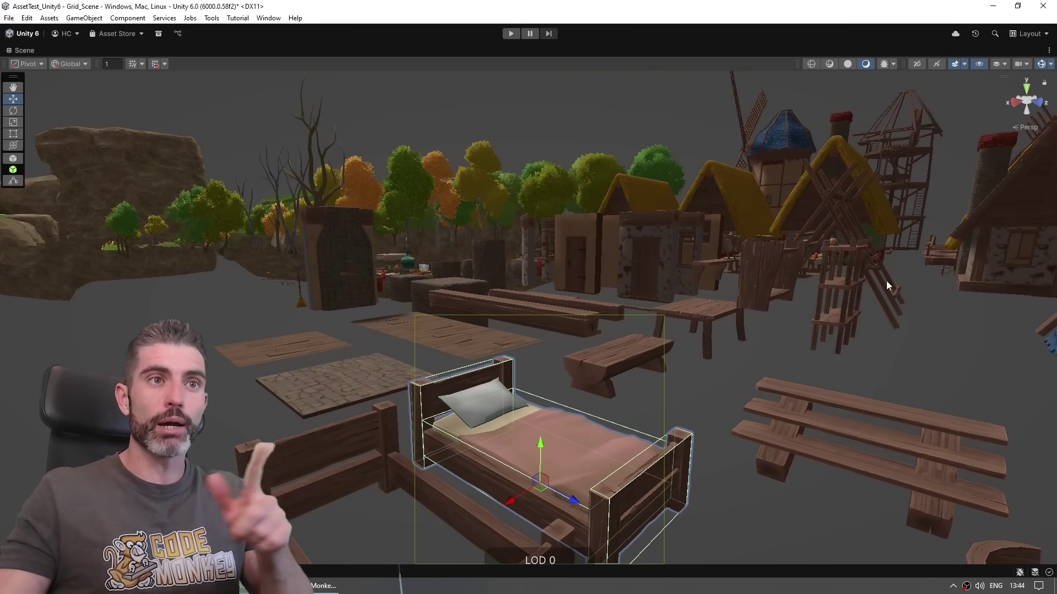
{"action": "scroll", "coordinate": [669, 317], "scroll_direction": "up", "scroll_amount": 5}
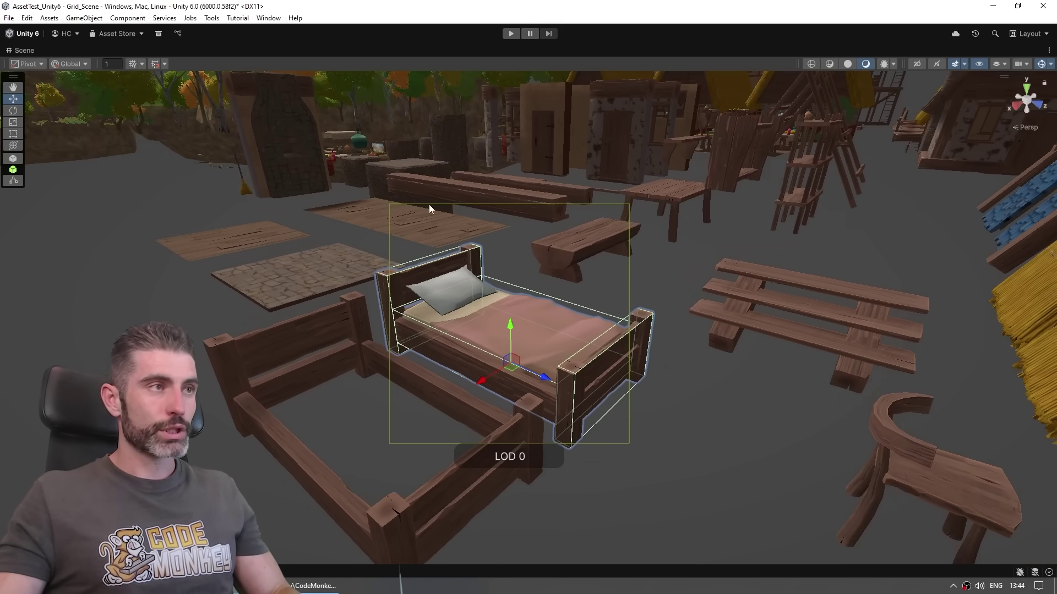
- Using Mesh Extractor, extract only the bed's mattress polygons as a Mattress mesh and place it in the scene
{"action": "left_click", "coordinate": [127, 18]}
{"action": "mouse_move", "coordinate": [187, 21]}
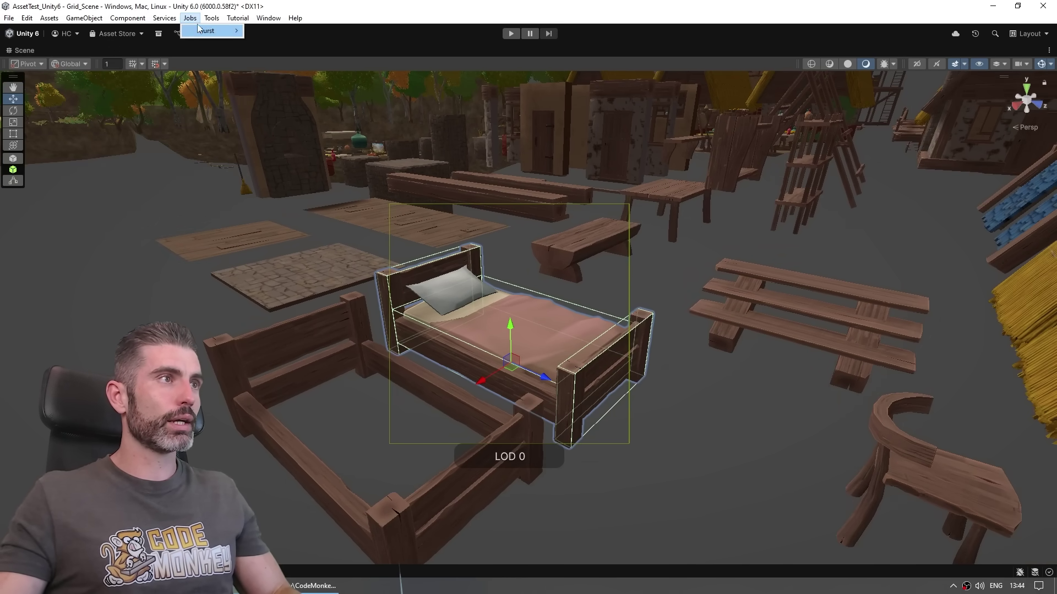
{"action": "left_click", "coordinate": [308, 31]}
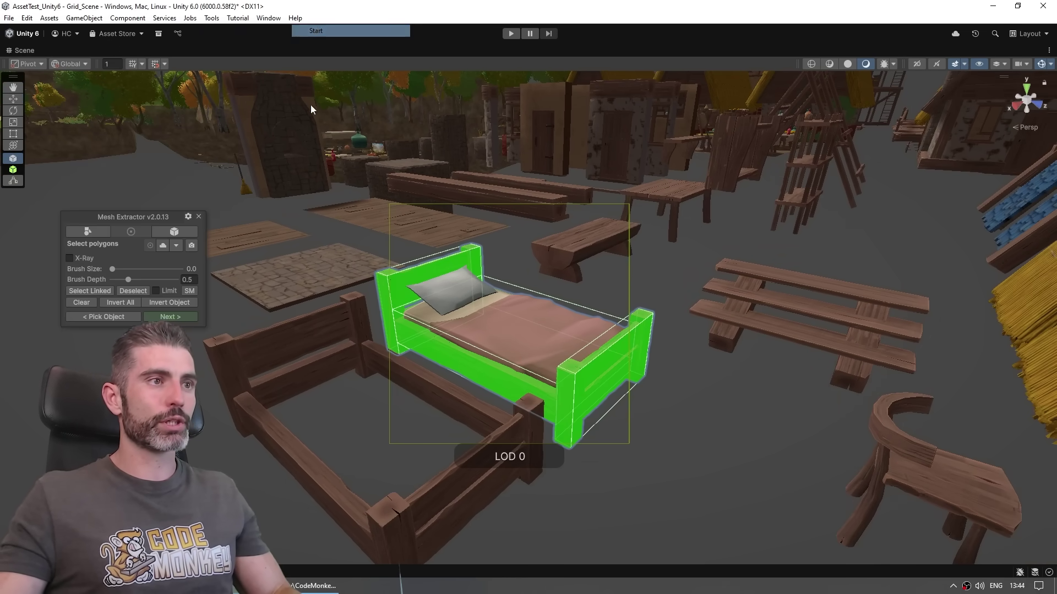
{"action": "left_click", "coordinate": [80, 302]}
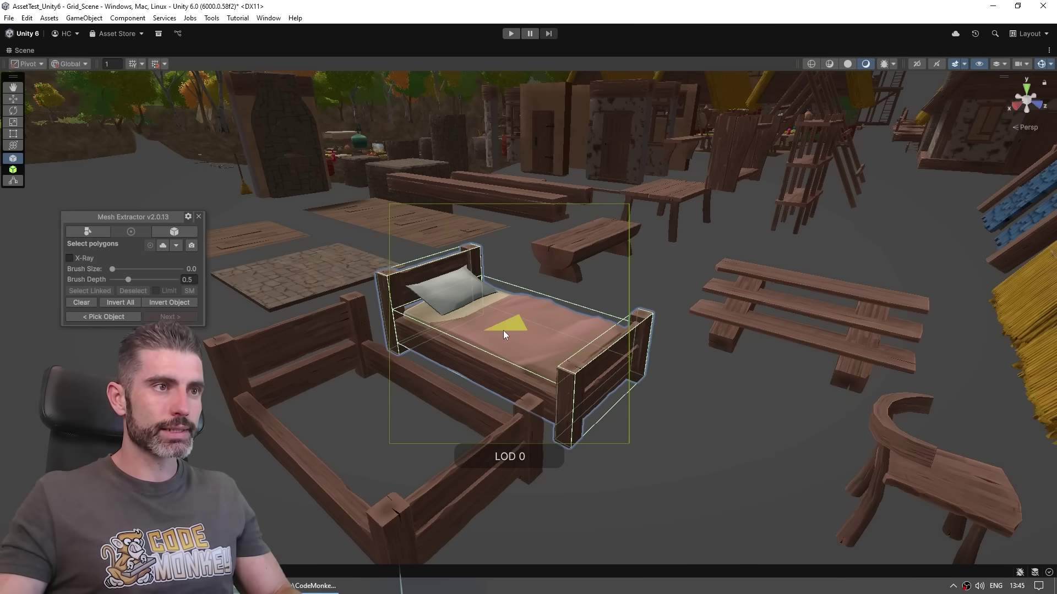
{"action": "left_click", "coordinate": [474, 312]}
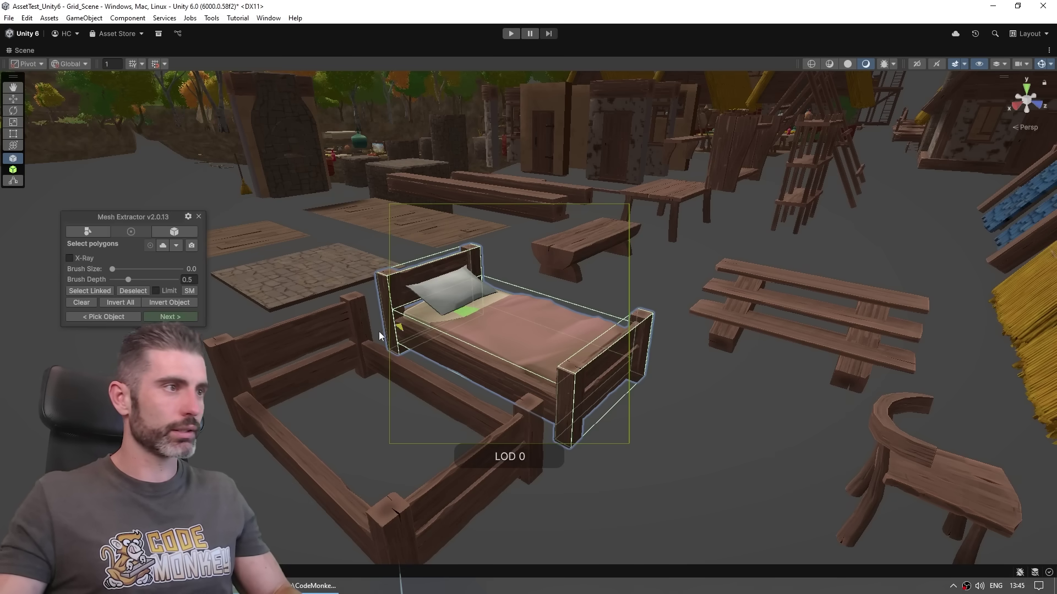
{"action": "left_click", "coordinate": [170, 316]}
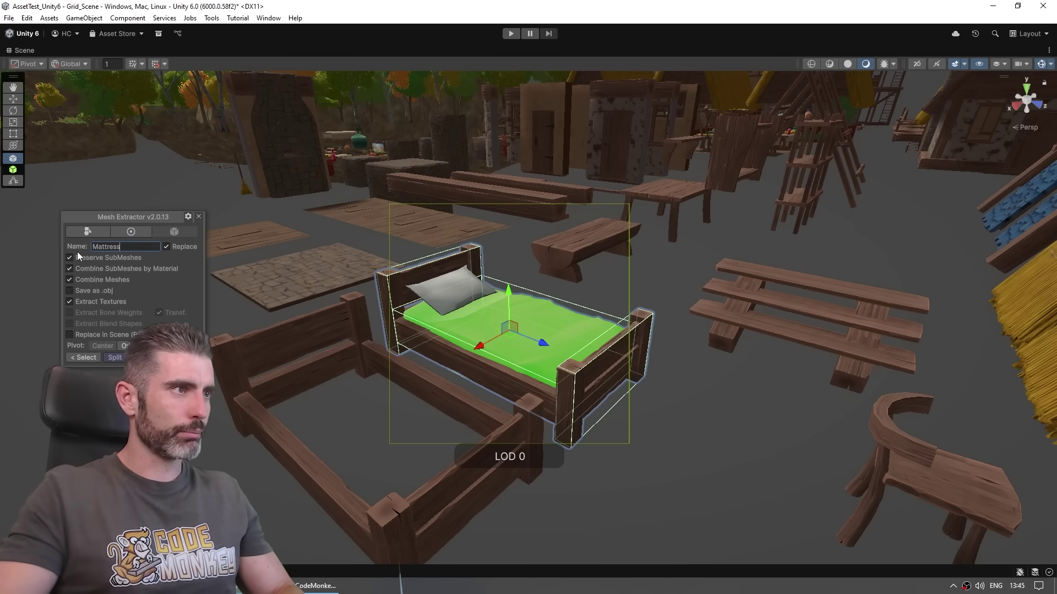
{"action": "left_click", "coordinate": [114, 357]}
{"action": "left_click_drag", "start_coordinate": [264, 521], "coordinate": [98, 319]}
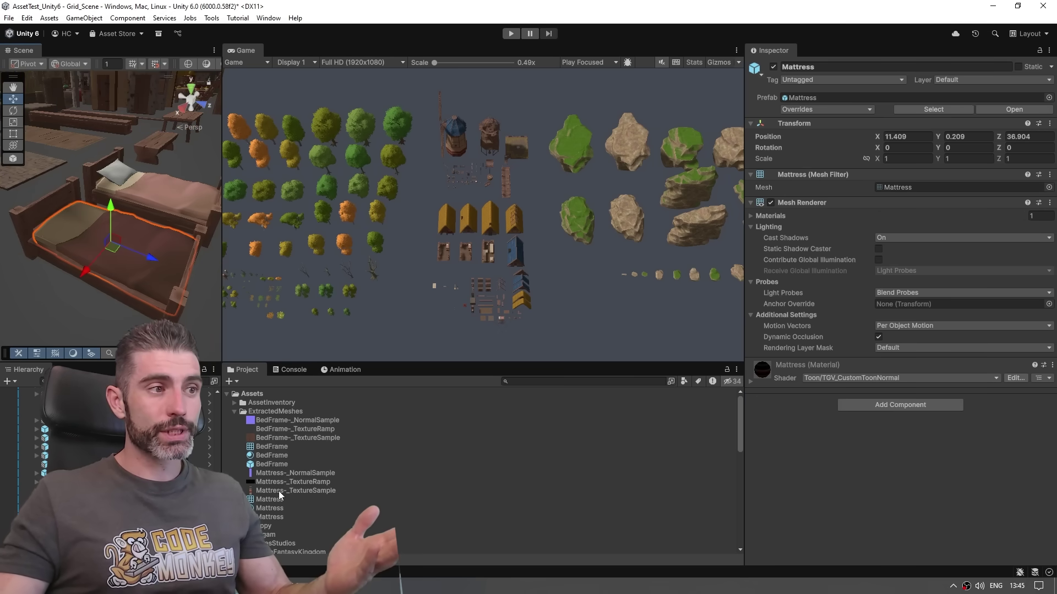
- Shift the mattress texture's hue to -150 to make it blue and assign it to the mattress material
{"action": "left_click", "coordinate": [307, 490]}
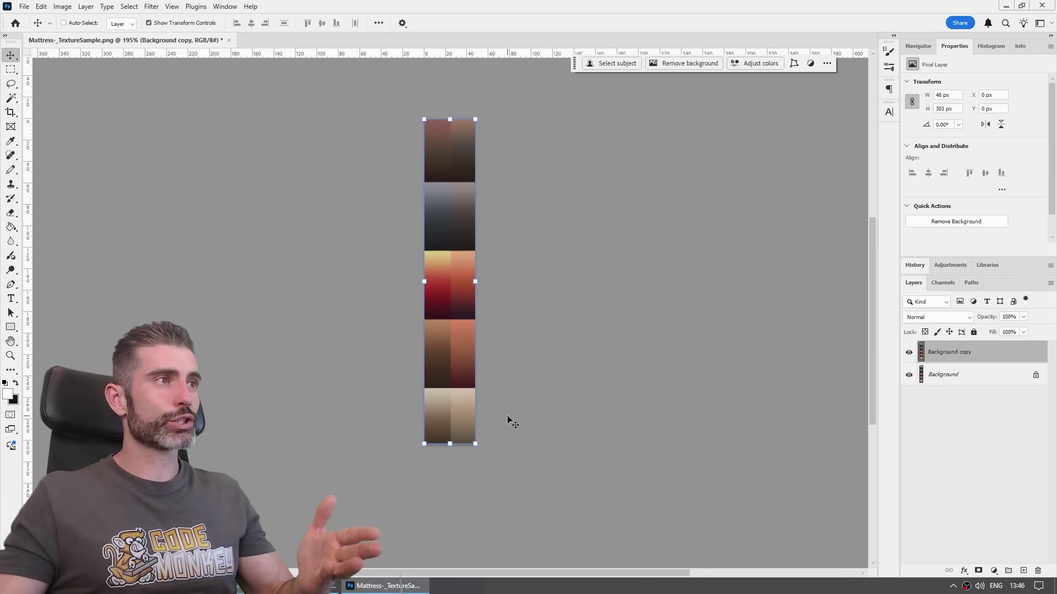
{"action": "left_click", "coordinate": [62, 6]}
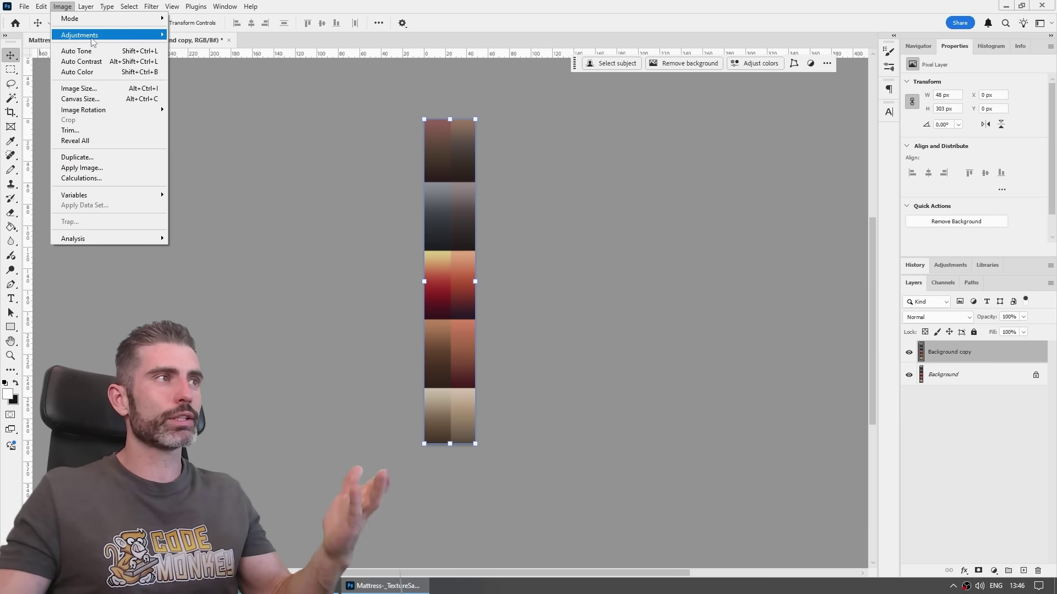
{"action": "mouse_move", "coordinate": [110, 35]}
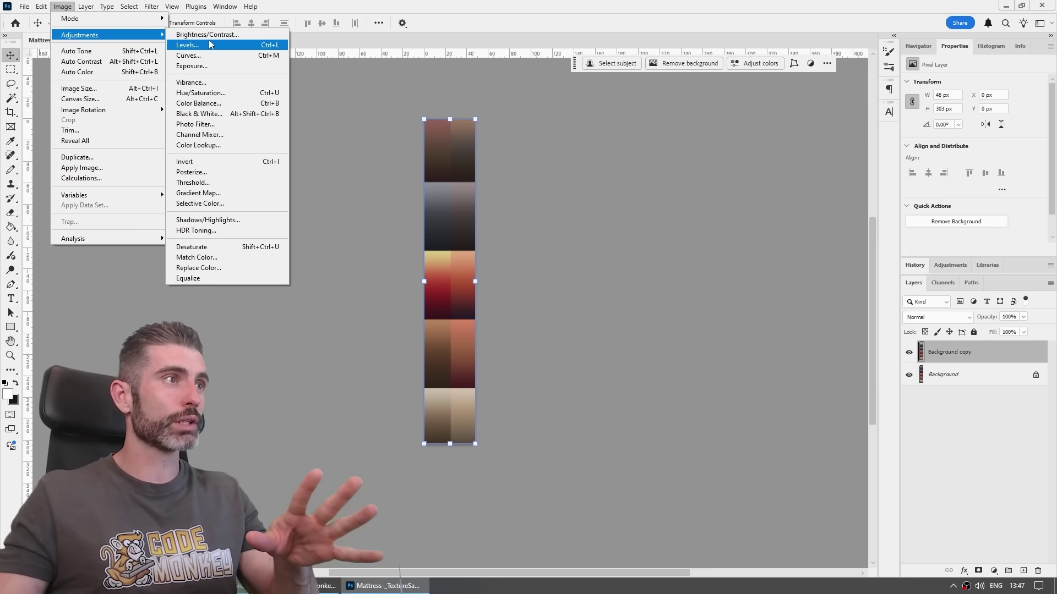
{"action": "left_click", "coordinate": [201, 93]}
{"action": "left_click_drag", "start_coordinate": [225, 182], "coordinate": [181, 181]}
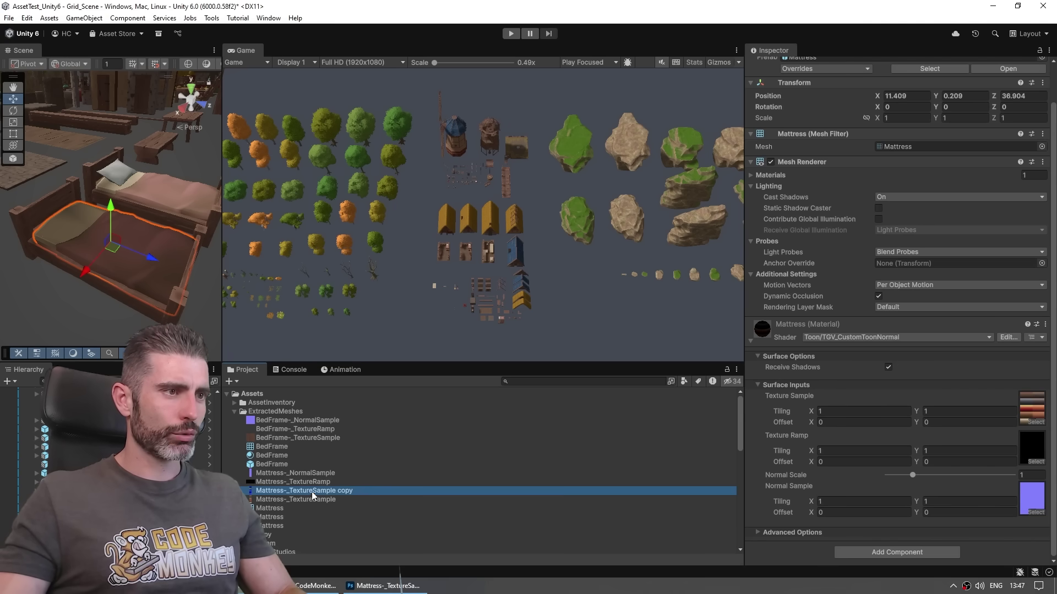
{"action": "left_click_drag", "start_coordinate": [311, 491], "coordinate": [1025, 412]}
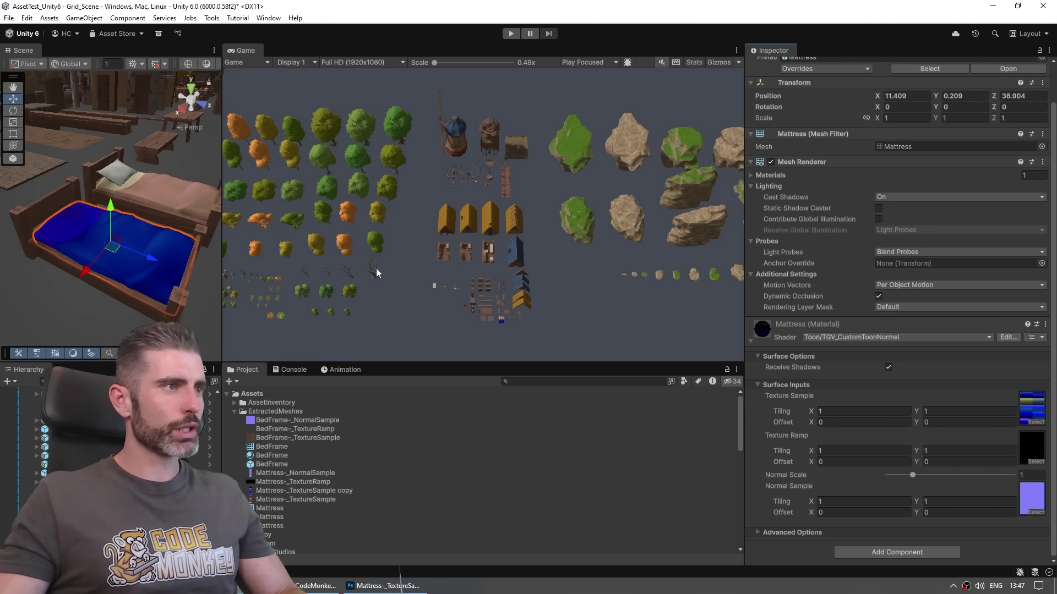
{"action": "key", "text": "shift+space"}
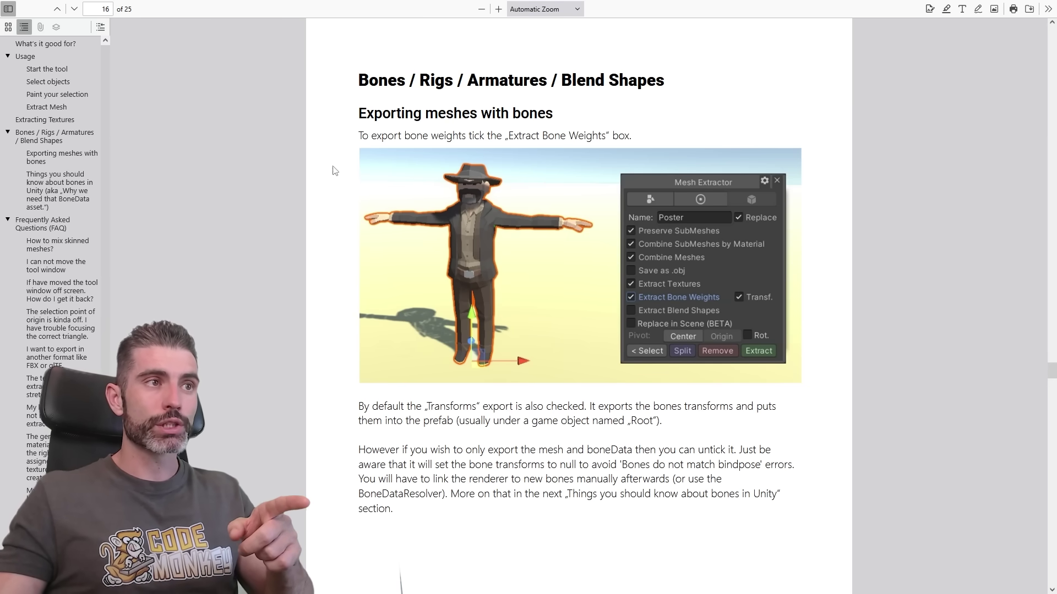
- Scroll through the PDF guide's pages on exporting meshes with bones
{"action": "scroll", "coordinate": [497, 264], "scroll_direction": "down", "scroll_amount": 20}
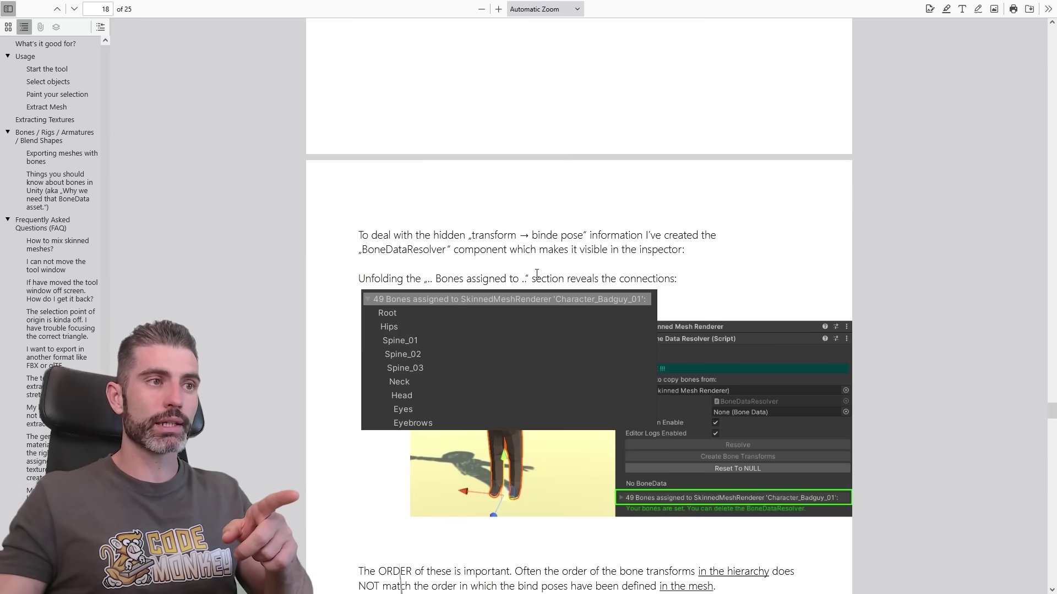
{"action": "scroll", "coordinate": [574, 344], "scroll_direction": "down", "scroll_amount": 10}
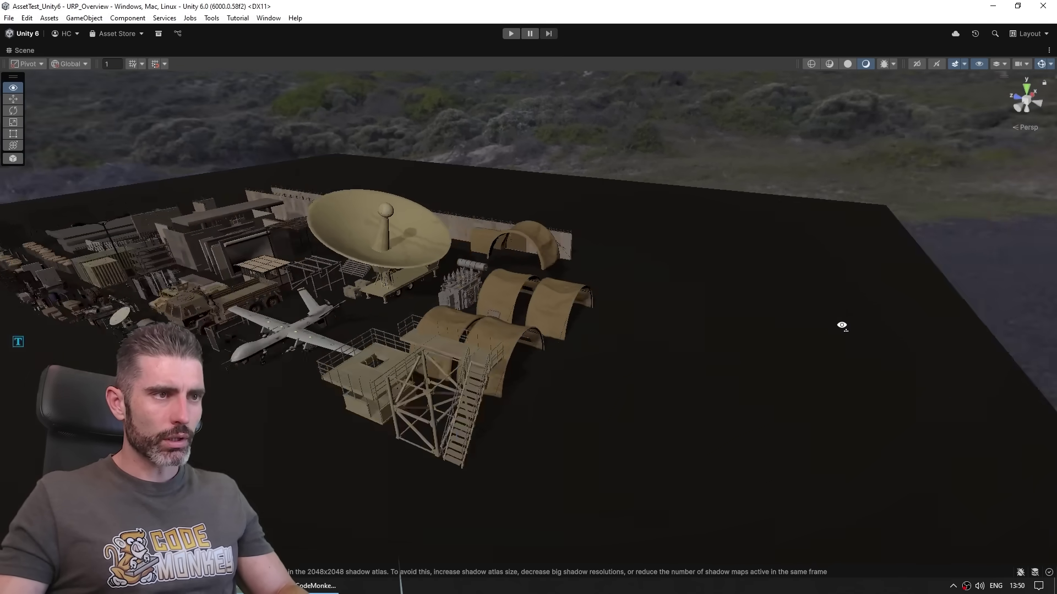
- Fly over the military base and select the drone and the missile under its wing
{"action": "right_click_drag", "start_coordinate": [840, 323], "coordinate": [636, 322]}
{"action": "left_click", "coordinate": [608, 335]}
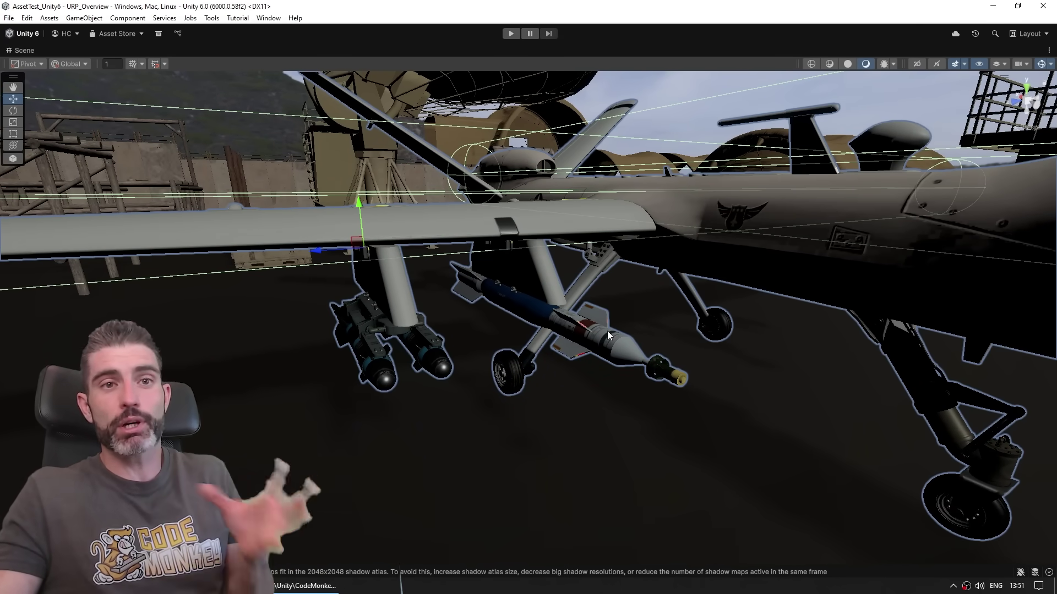
{"action": "left_click", "coordinate": [587, 333]}
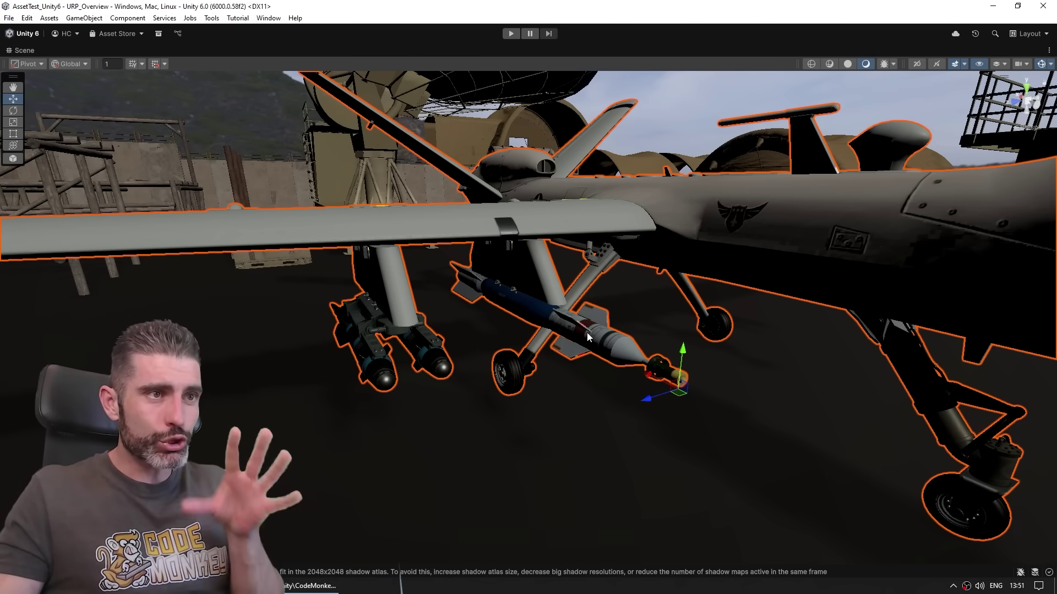
{"action": "right_click_drag", "start_coordinate": [724, 334], "coordinate": [722, 332]}
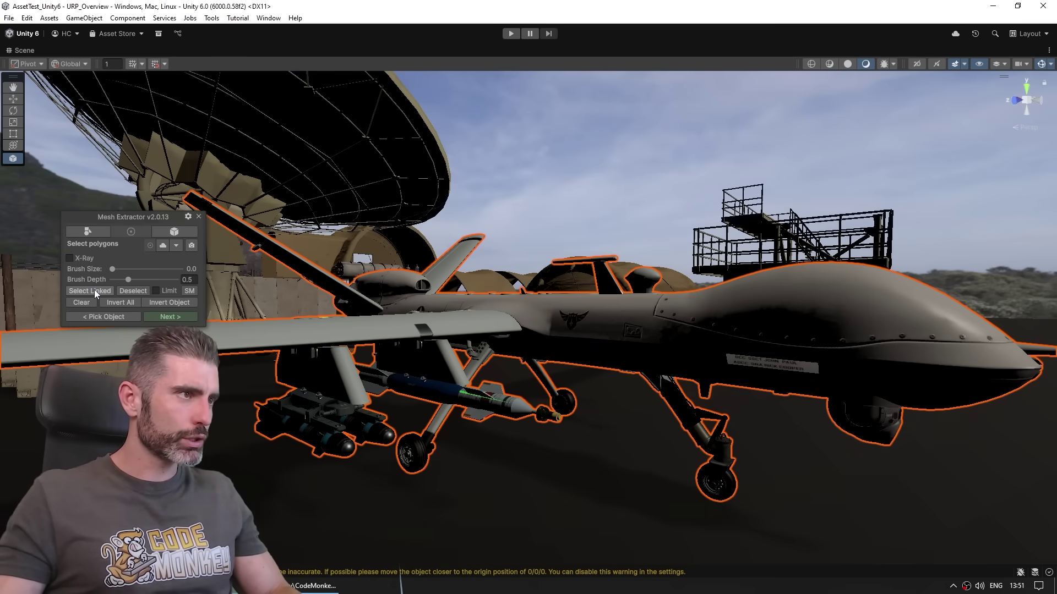
- Select all polygons linked to the missile and name the extracted mesh 'Rocket'
{"action": "left_click", "coordinate": [90, 290]}
{"action": "right_click_drag", "start_coordinate": [527, 389], "coordinate": [385, 292]}
{"action": "left_click", "coordinate": [161, 316]}
{"action": "left_click", "coordinate": [126, 247]}
{"action": "type", "text": "Rocket"}
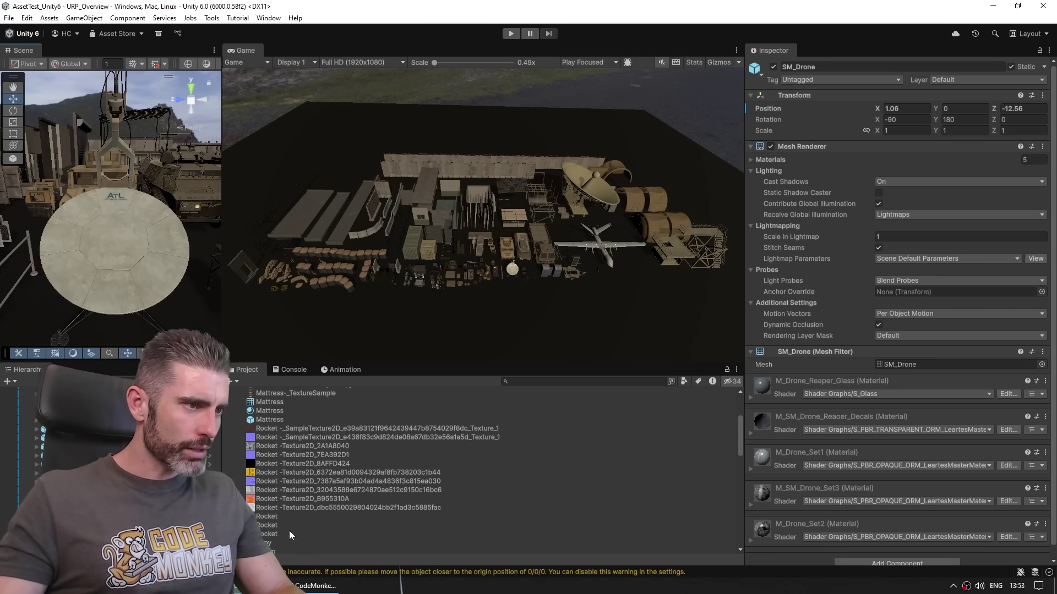
- Place the Rocket prefab in the scene, frame it and orbit around it
{"action": "left_click_drag", "start_coordinate": [289, 534], "coordinate": [114, 164]}
{"action": "key", "text": "f"}
{"action": "key", "text": "shift+space"}
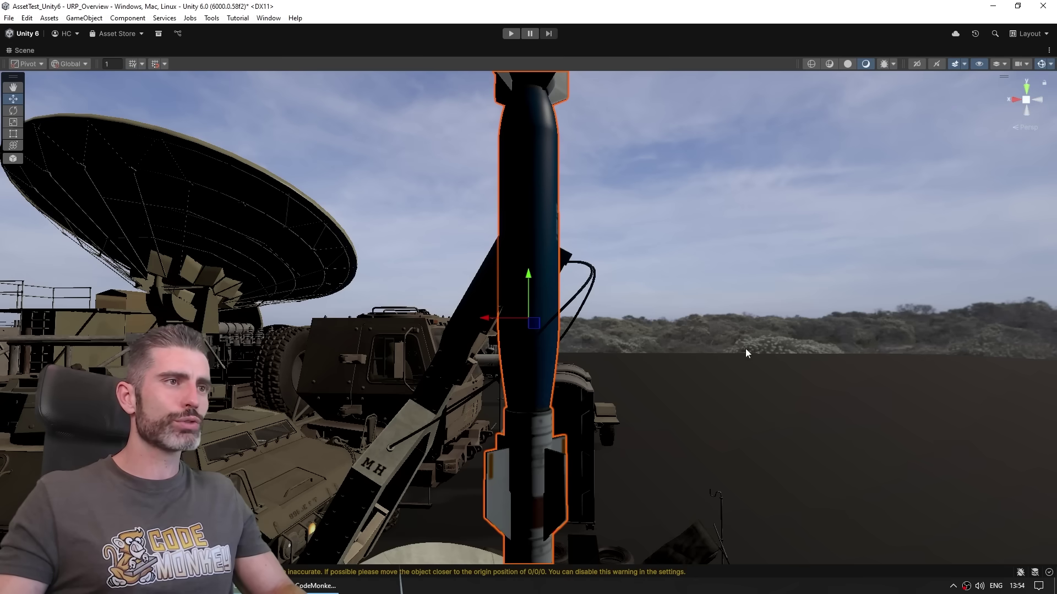
{"action": "left_click_drag", "start_coordinate": [756, 345], "coordinate": [497, 367], "text": "alt"}
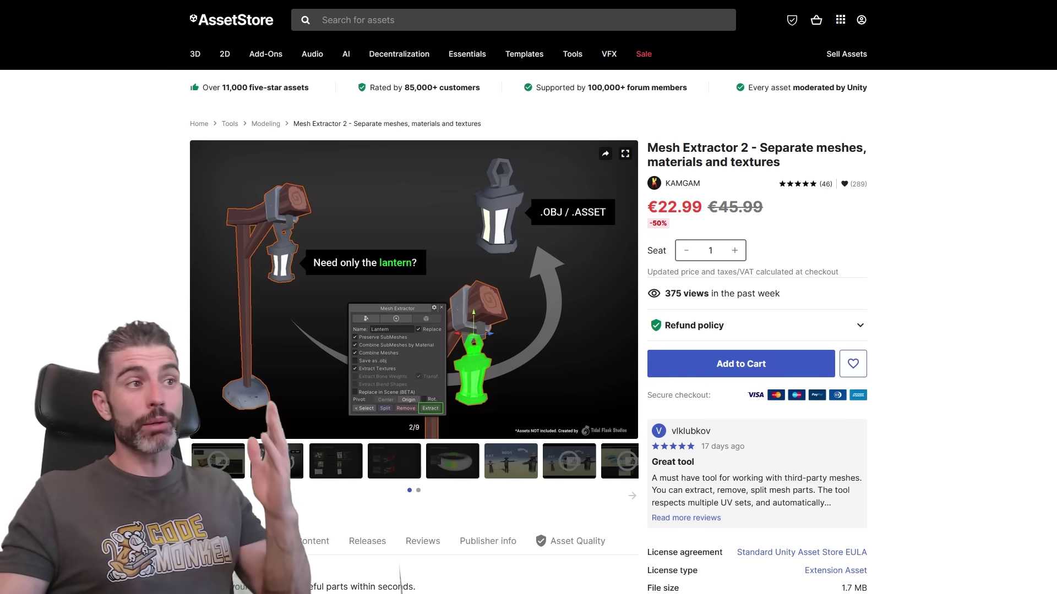